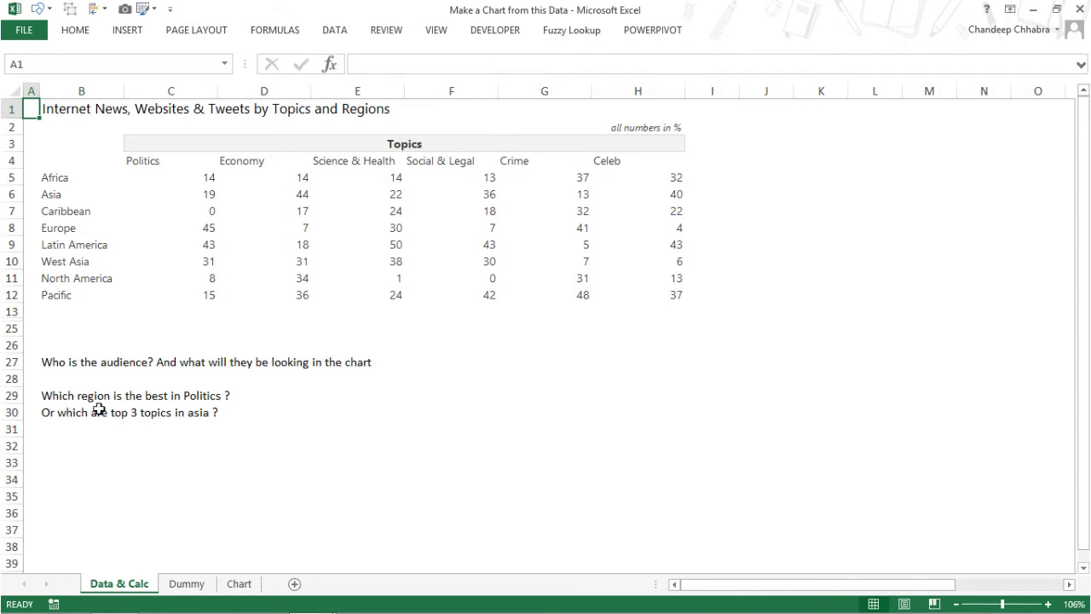
# - Examine the regions and topics in the data table, focusing on the Politics column and Asia's top three topics
pyautogui.click(74, 185)
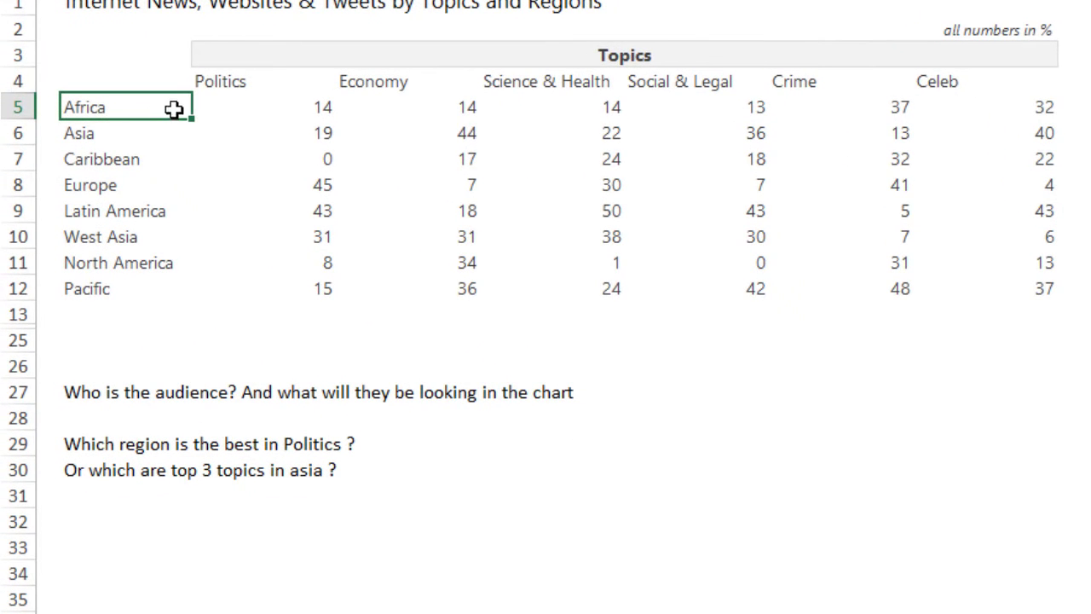
pyautogui.click(276, 88)
pyautogui.click(329, 195)
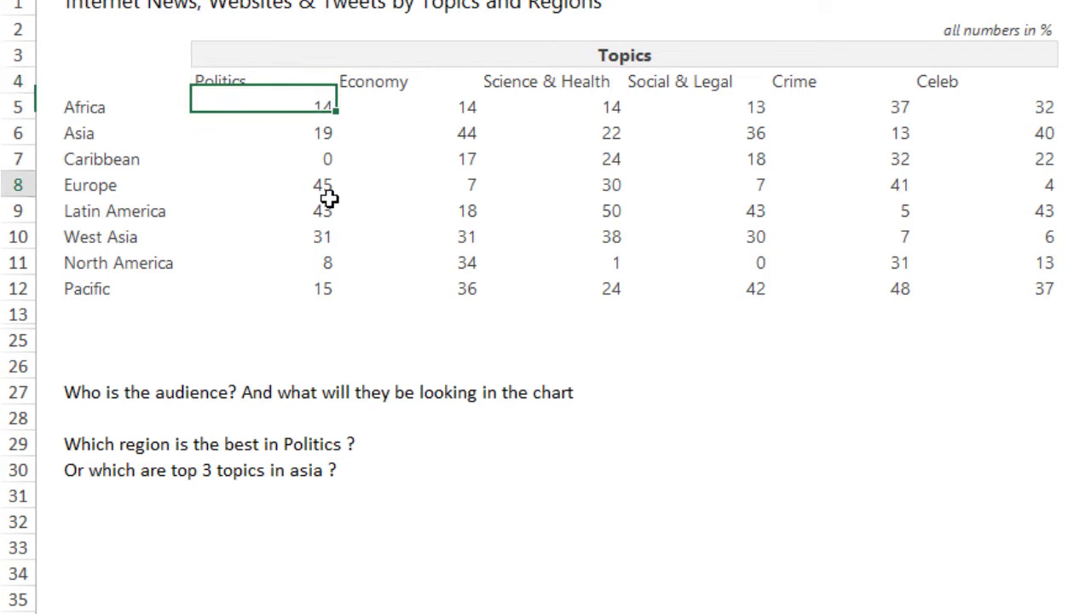
pyautogui.moveTo(326, 197); pyautogui.dragTo(309, 397)
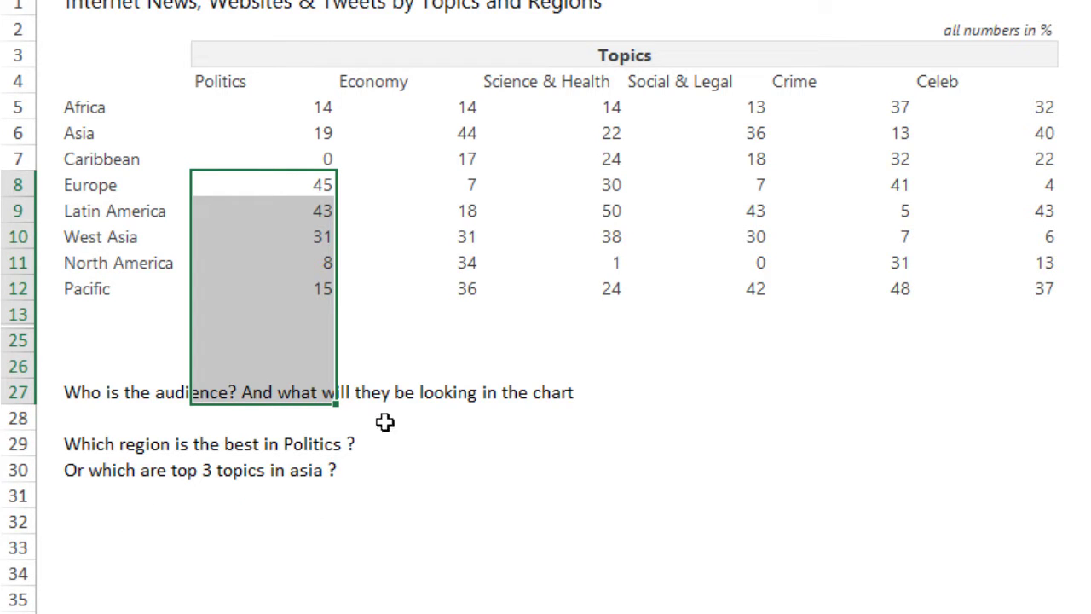
pyautogui.click(107, 139)
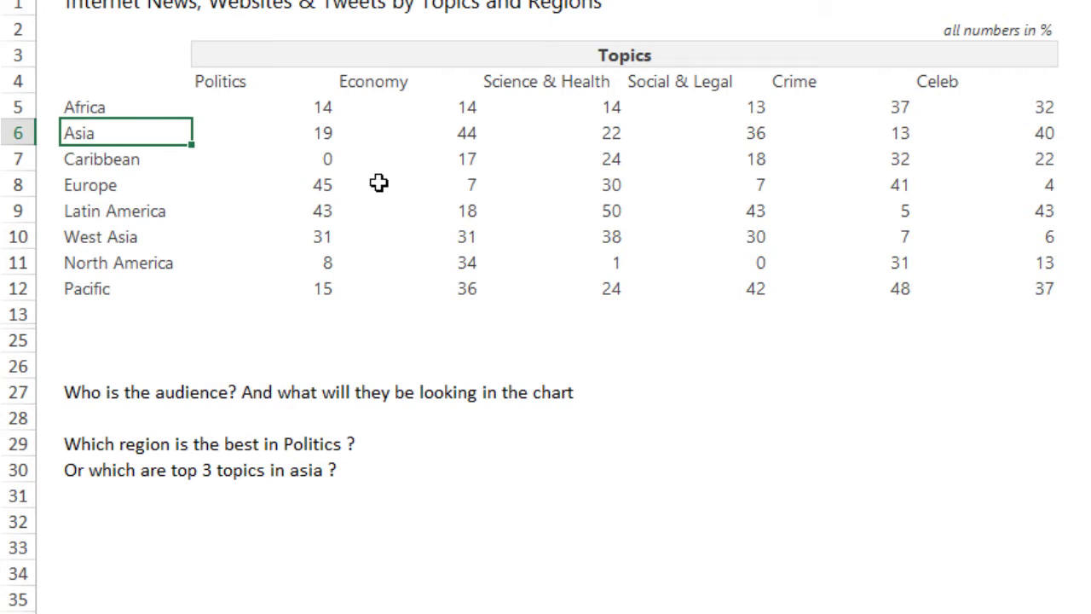
pyautogui.click(474, 141)
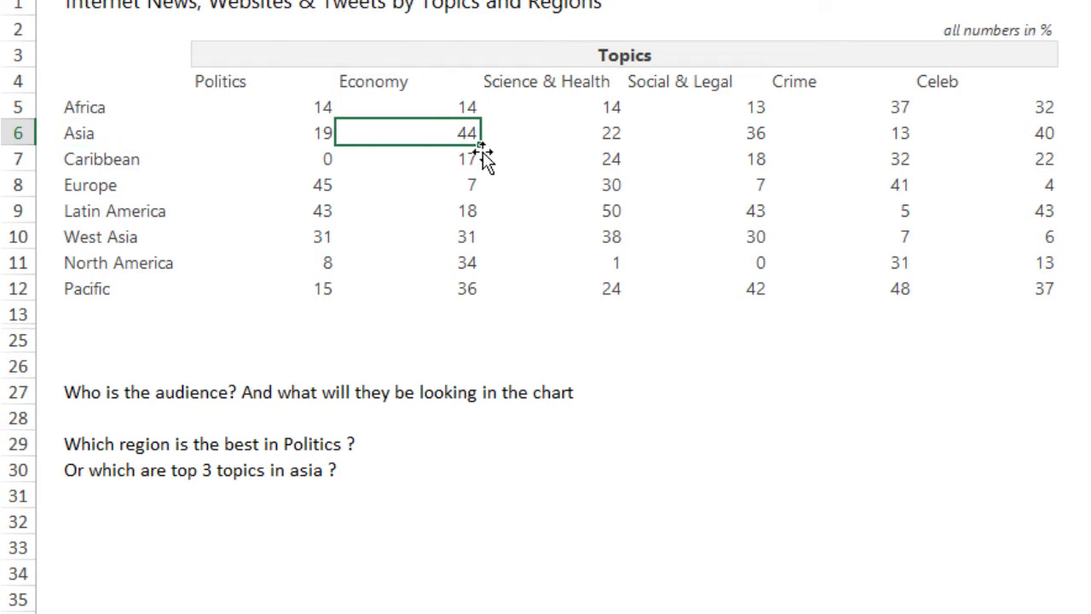
pyautogui.click(760, 142)
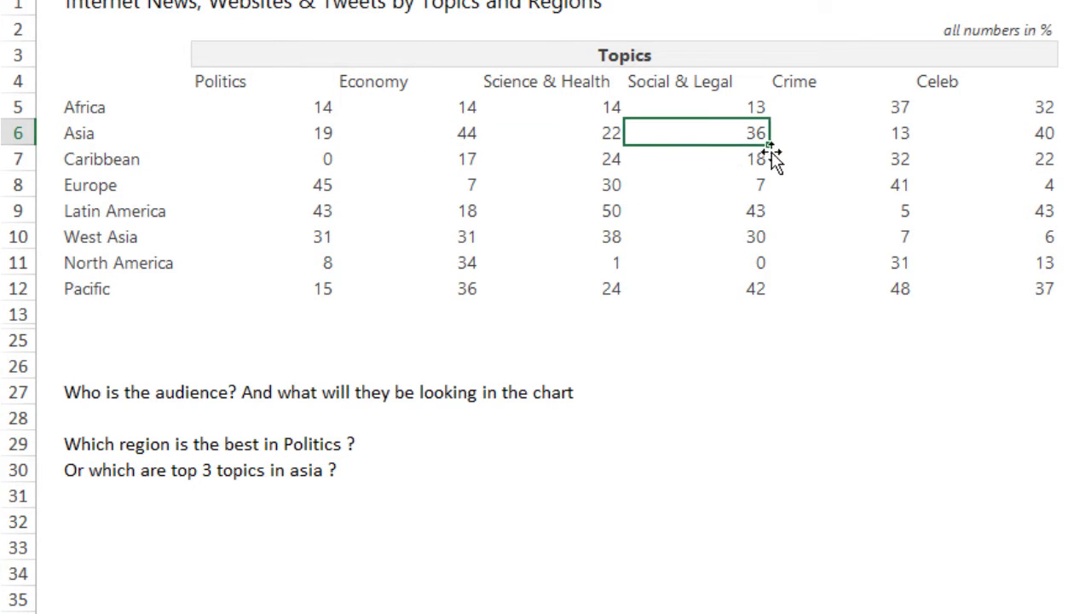
pyautogui.click(1046, 139)
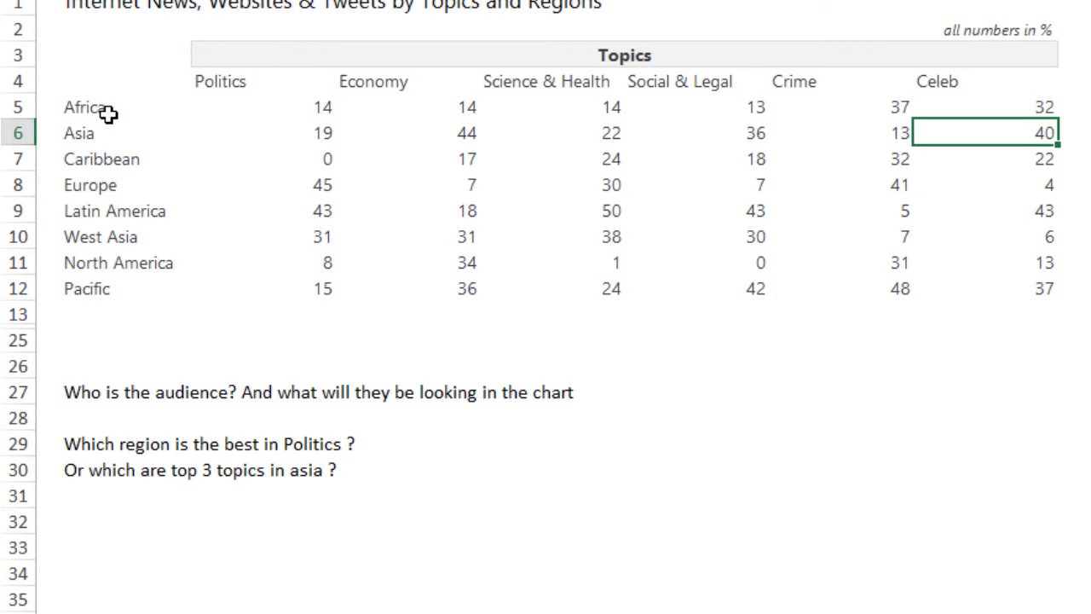
pyautogui.moveTo(109, 114); pyautogui.dragTo(108, 300)
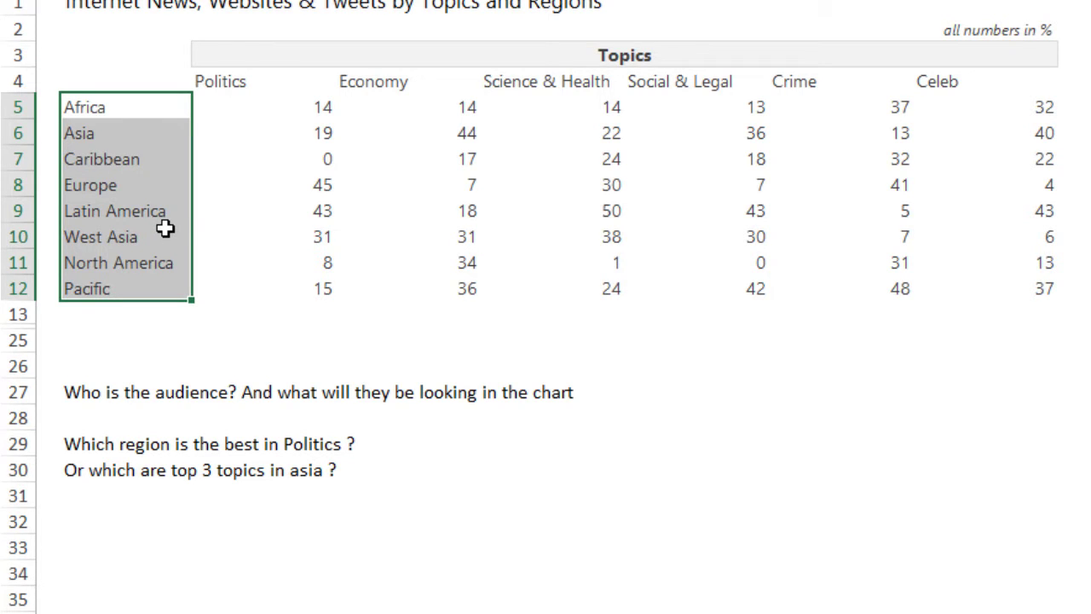
pyautogui.moveTo(261, 89); pyautogui.dragTo(779, 92)
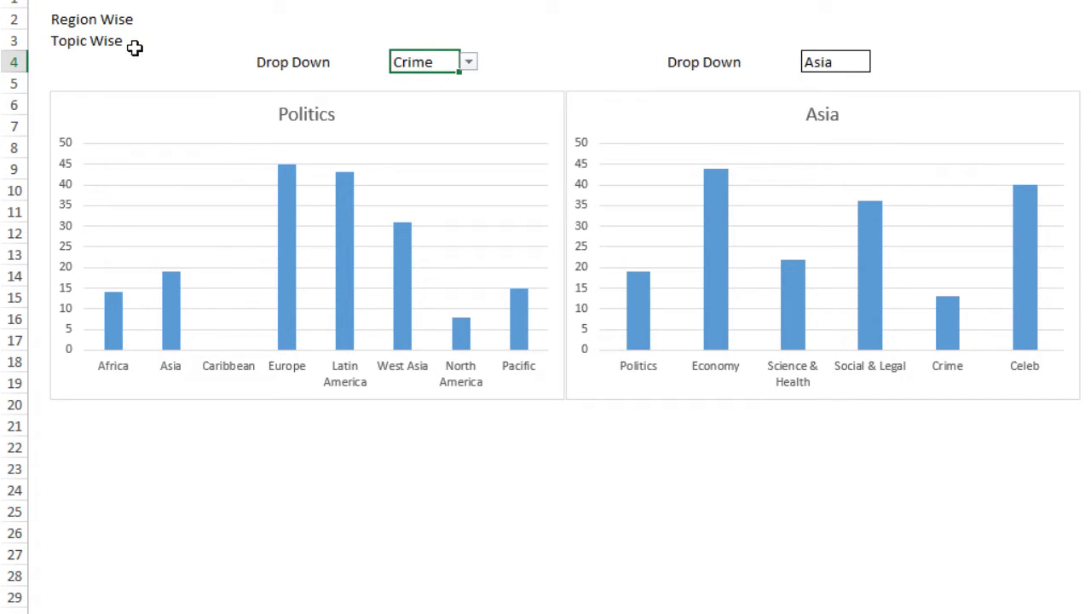
# - Set the region selector above the Asia chart on the Dummy sheet to North America
pyautogui.click(85, 24)
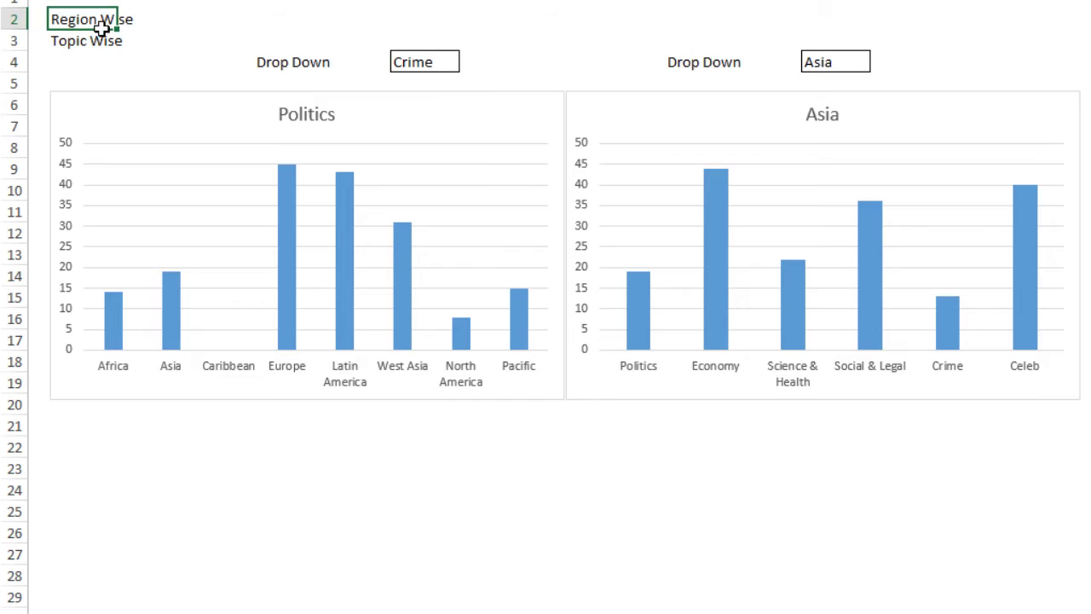
pyautogui.click(104, 44)
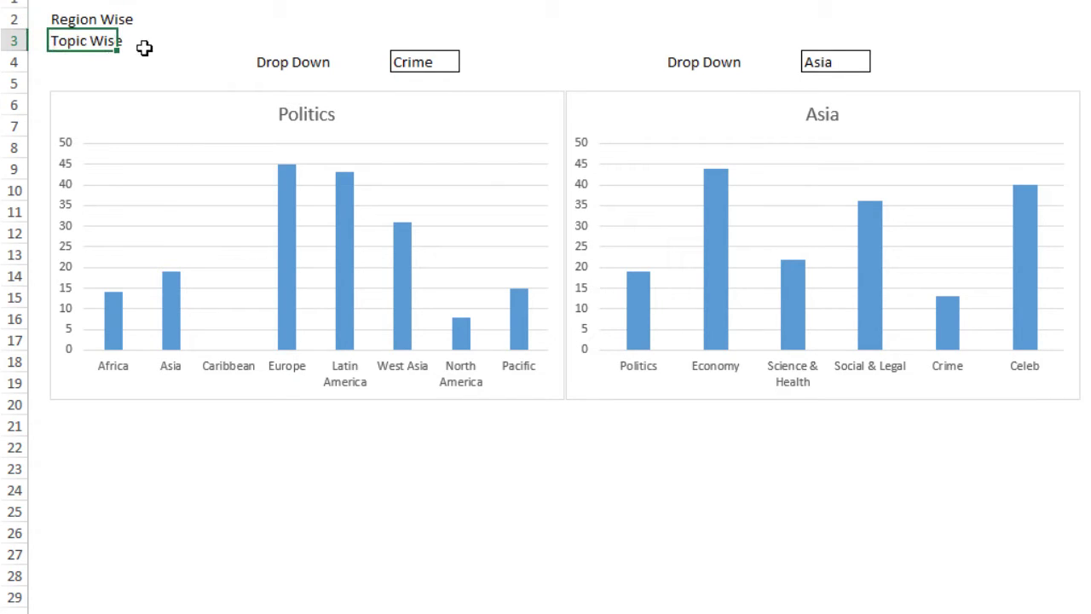
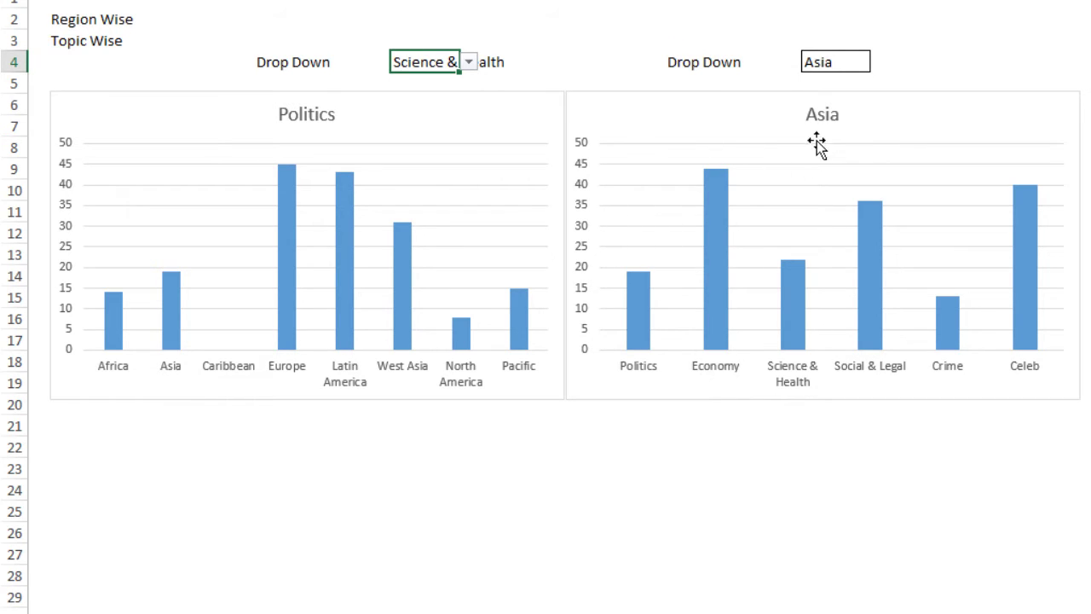
pyautogui.click(843, 69)
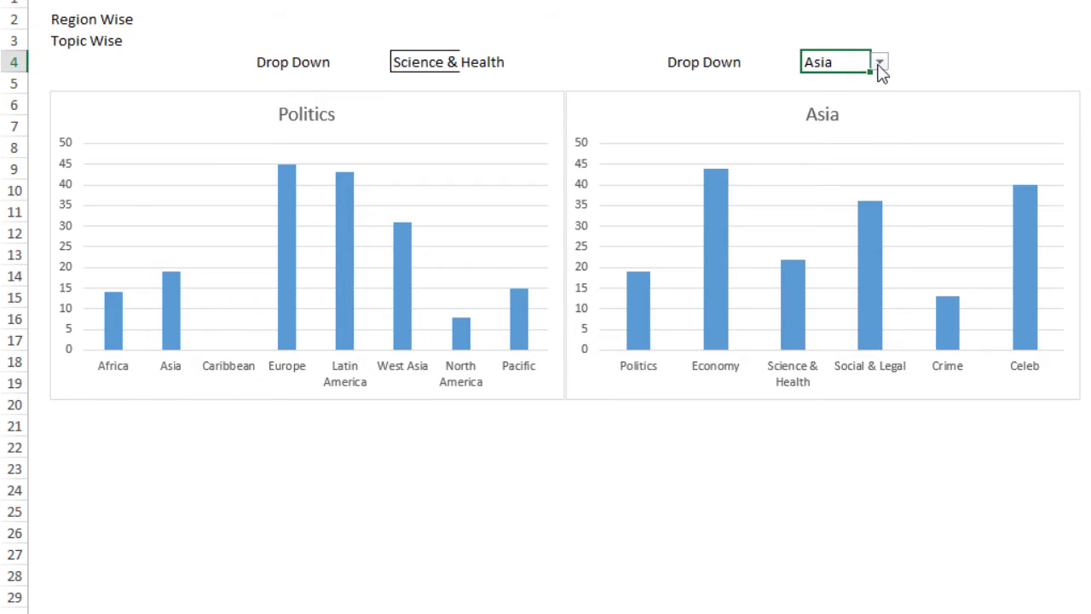
pyautogui.click(880, 65)
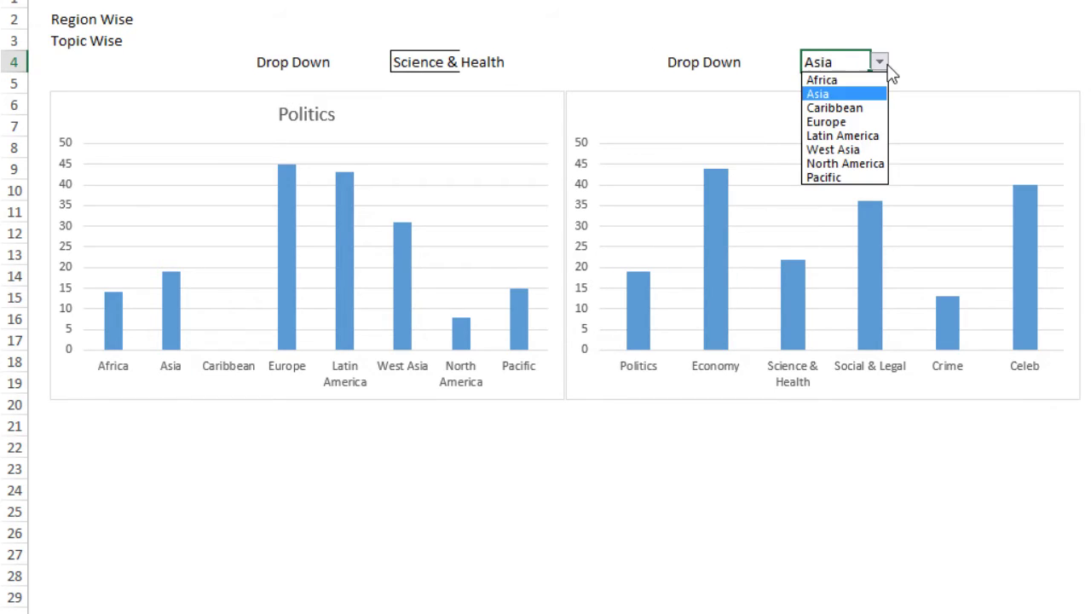
pyautogui.click(859, 167)
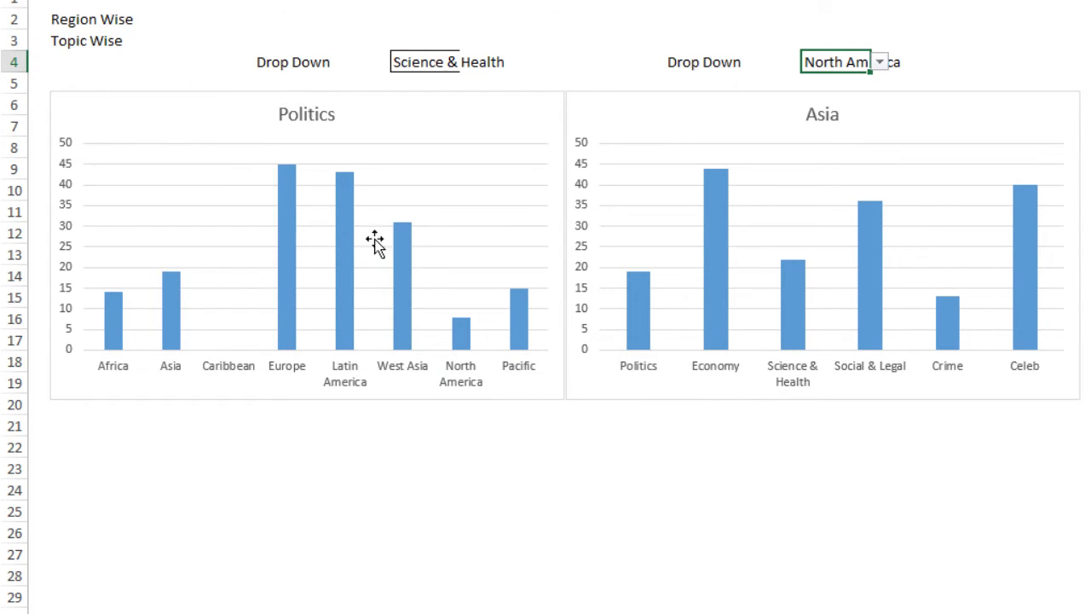
pyautogui.click(110, 22)
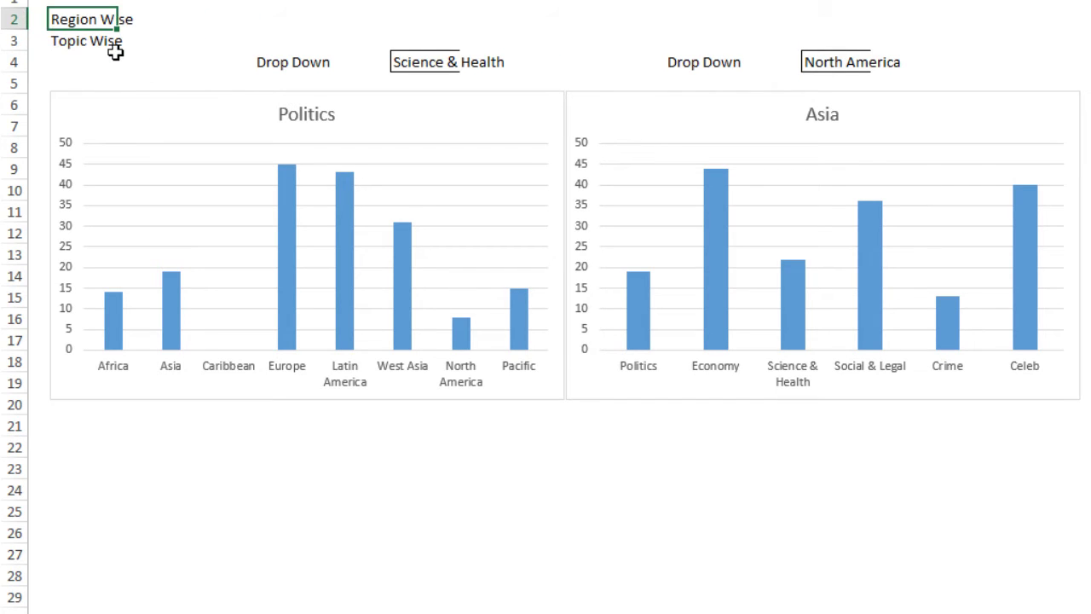
pyautogui.click(113, 43)
pyautogui.click(109, 26)
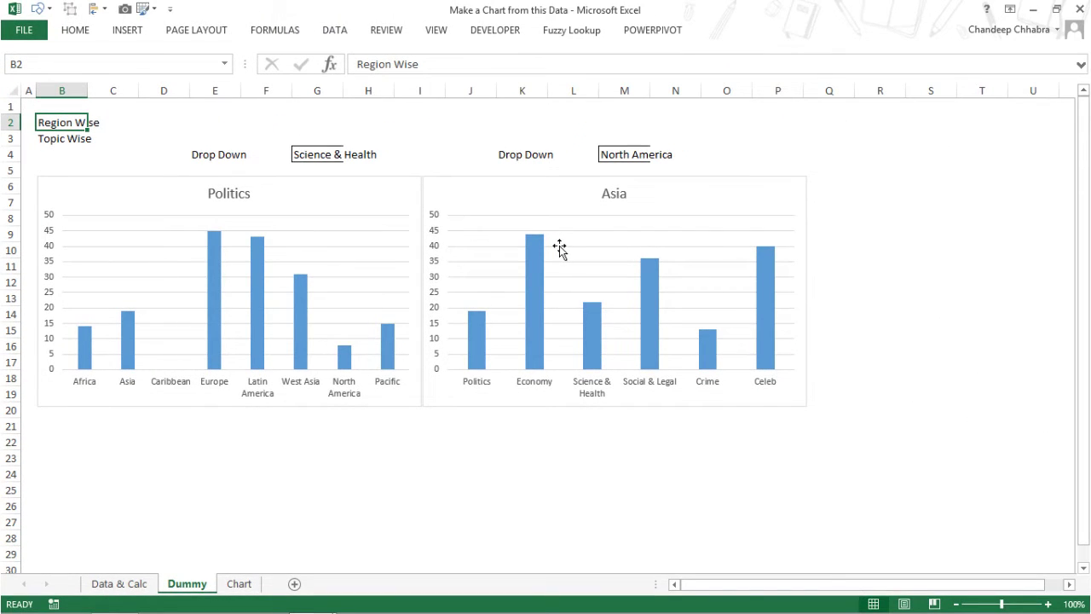
# - Unhide the hidden calculation rows between rows 13 and 25 on the Data & Calc sheet
pyautogui.click(119, 584)
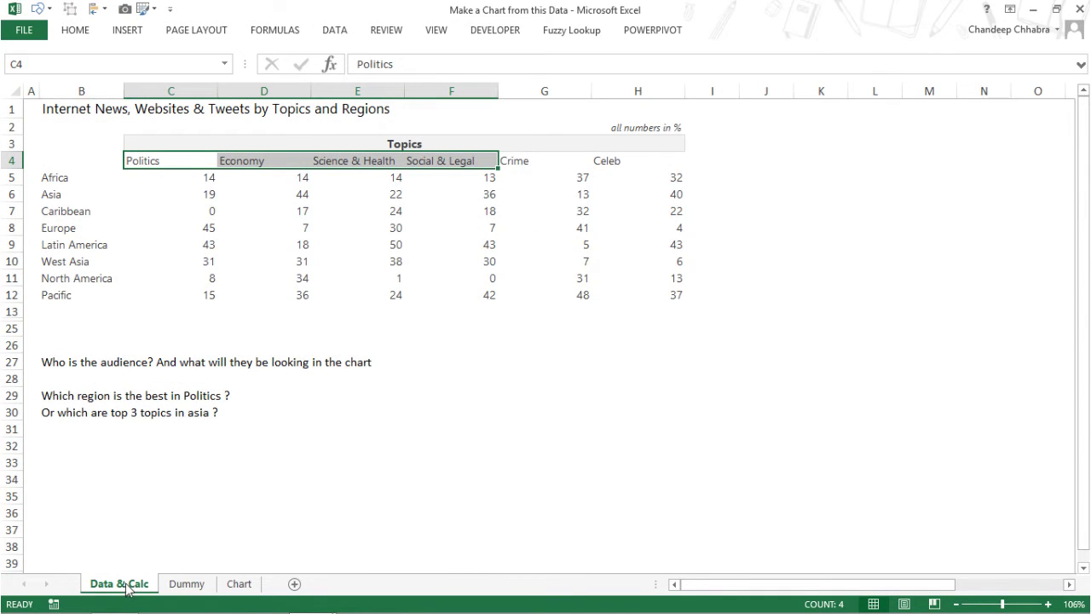
pyautogui.moveTo(59, 311); pyautogui.dragTo(61, 328)
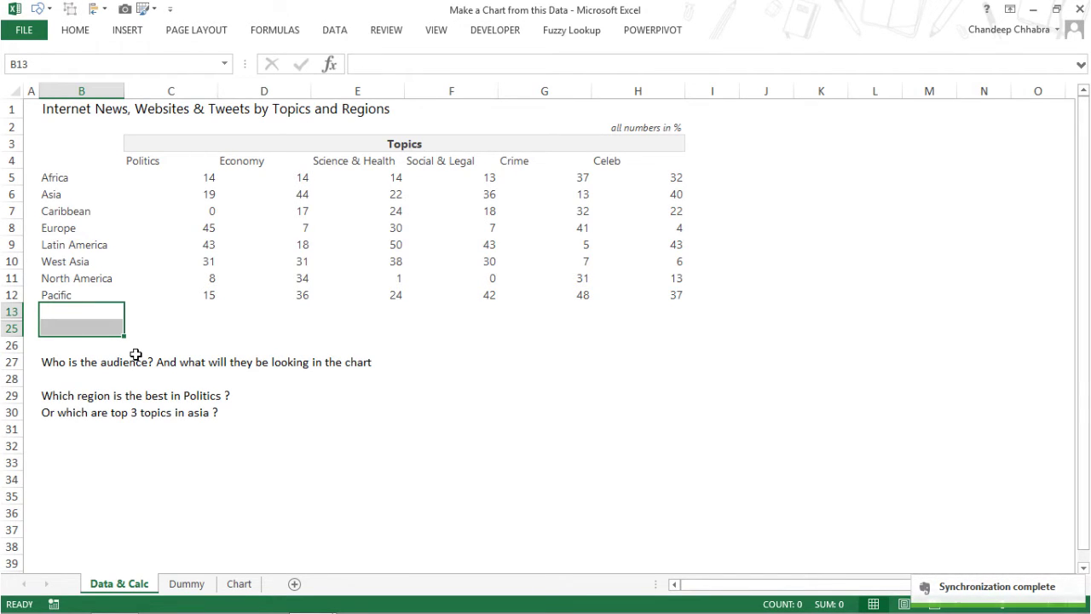
pyautogui.hotkey('ctrl', 'shift', '9')
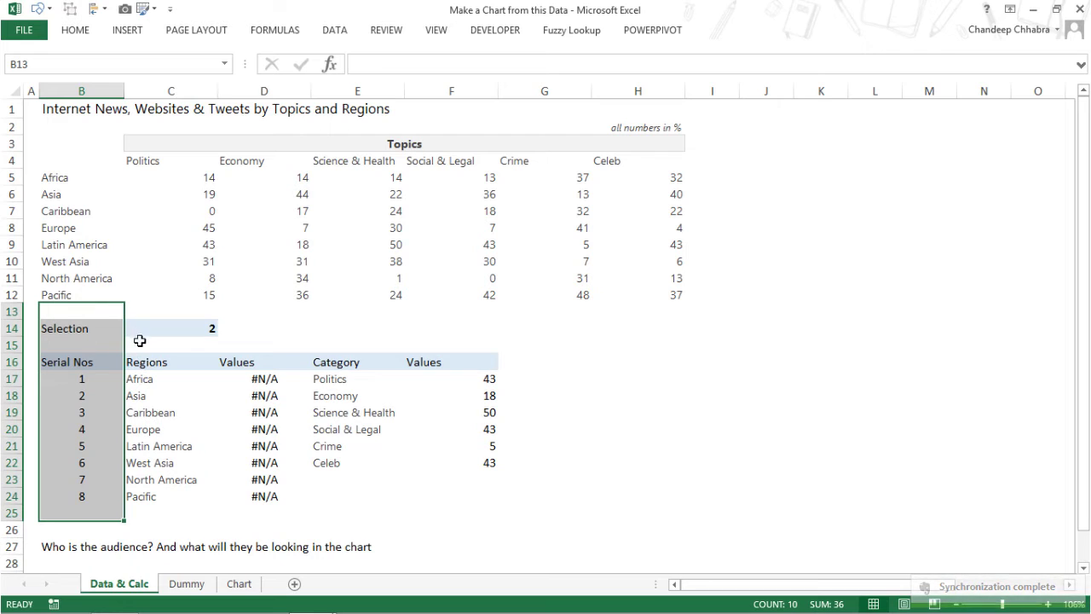
pyautogui.click(163, 416)
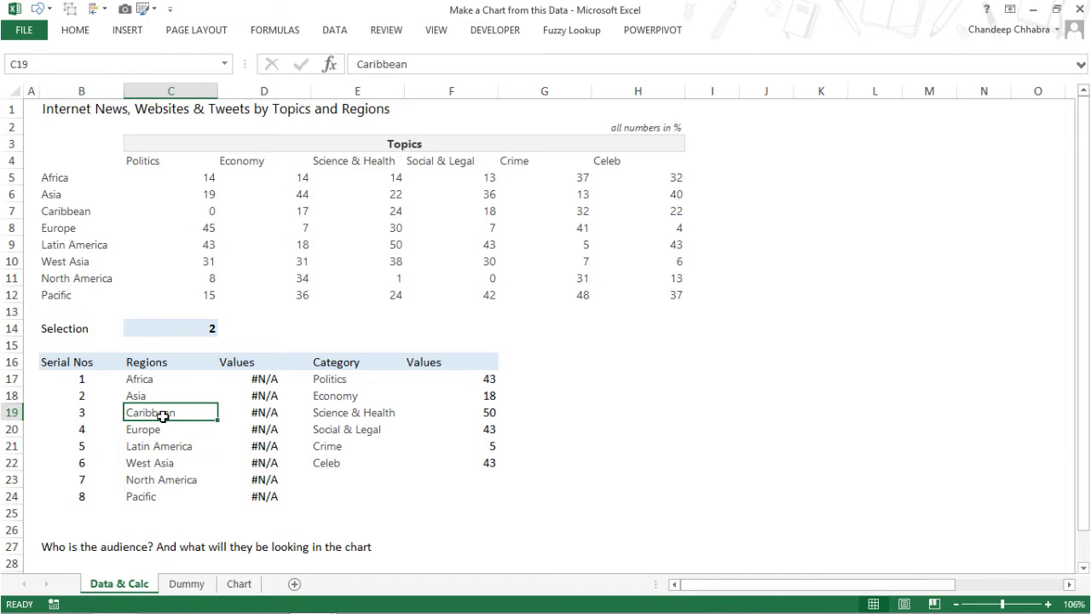
# - On the Chart sheet, show the topic-wise chart first for Asia and finally for Pacific
pyautogui.click(240, 585)
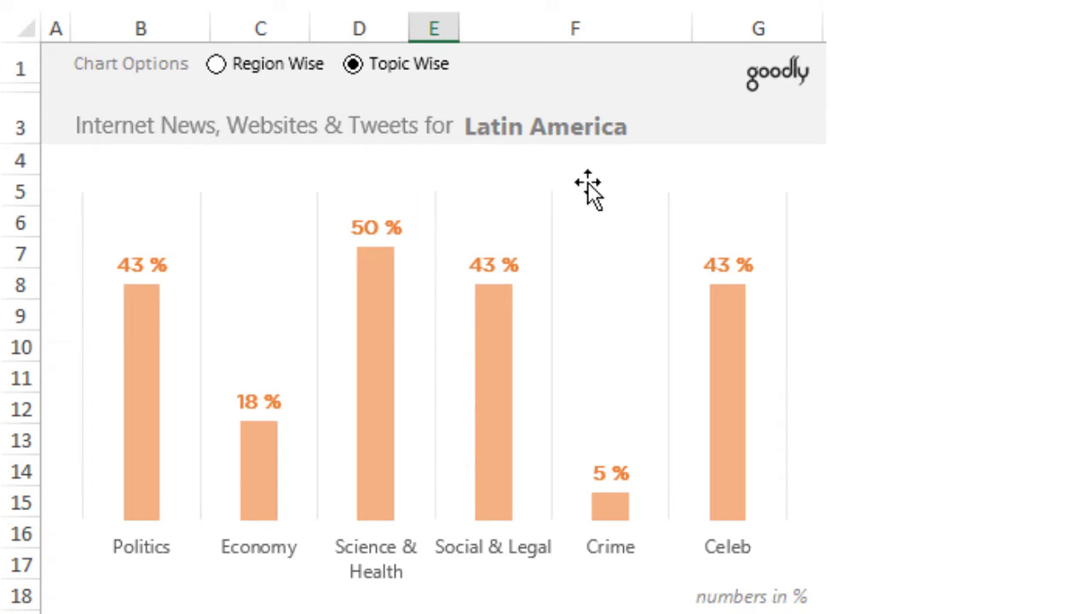
pyautogui.click(596, 134)
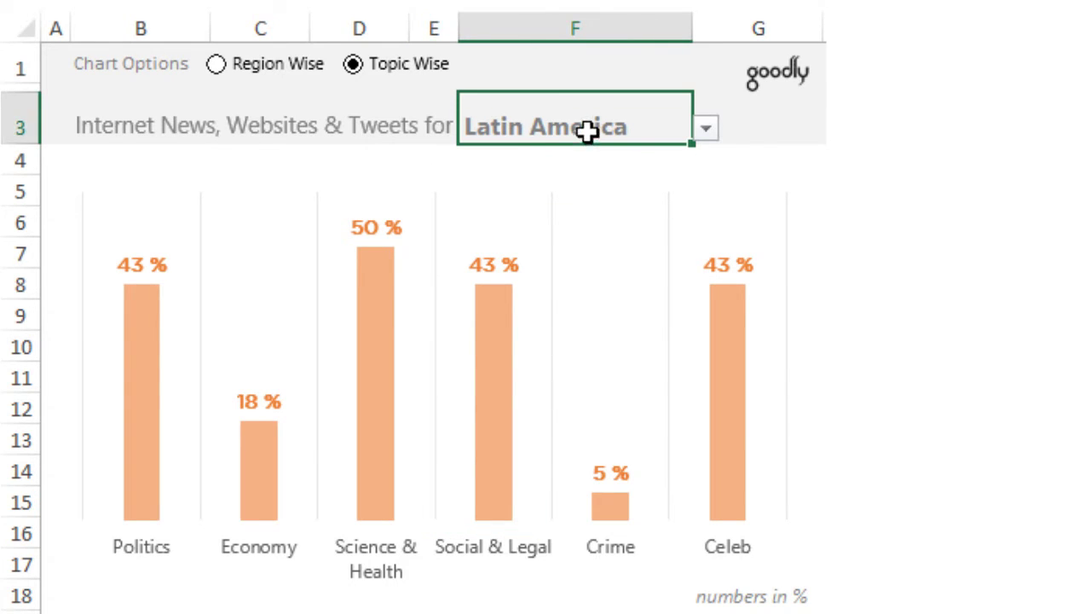
pyautogui.click(705, 130)
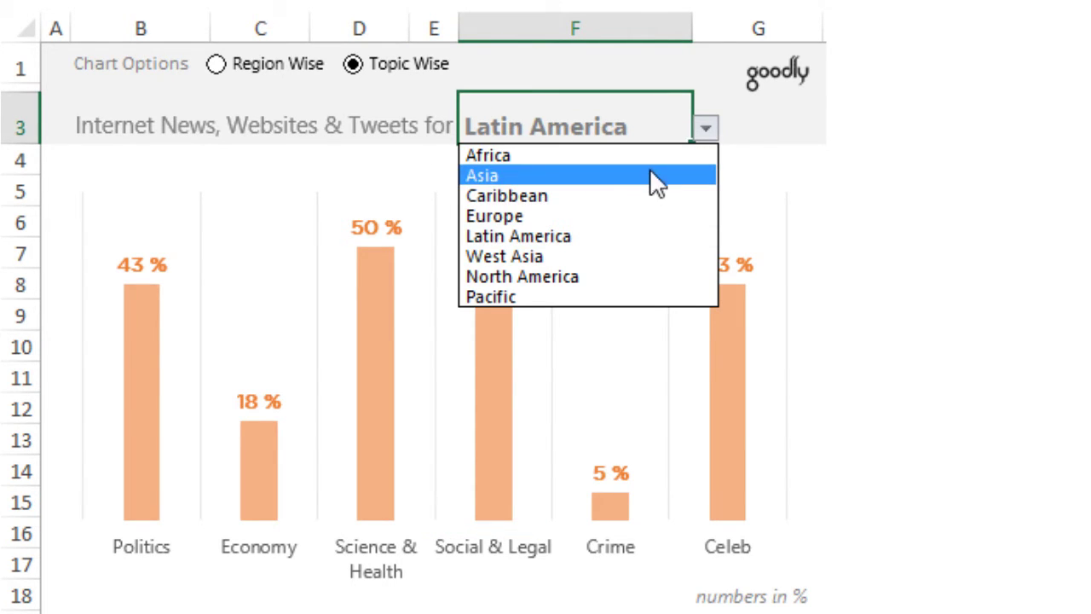
pyautogui.click(495, 177)
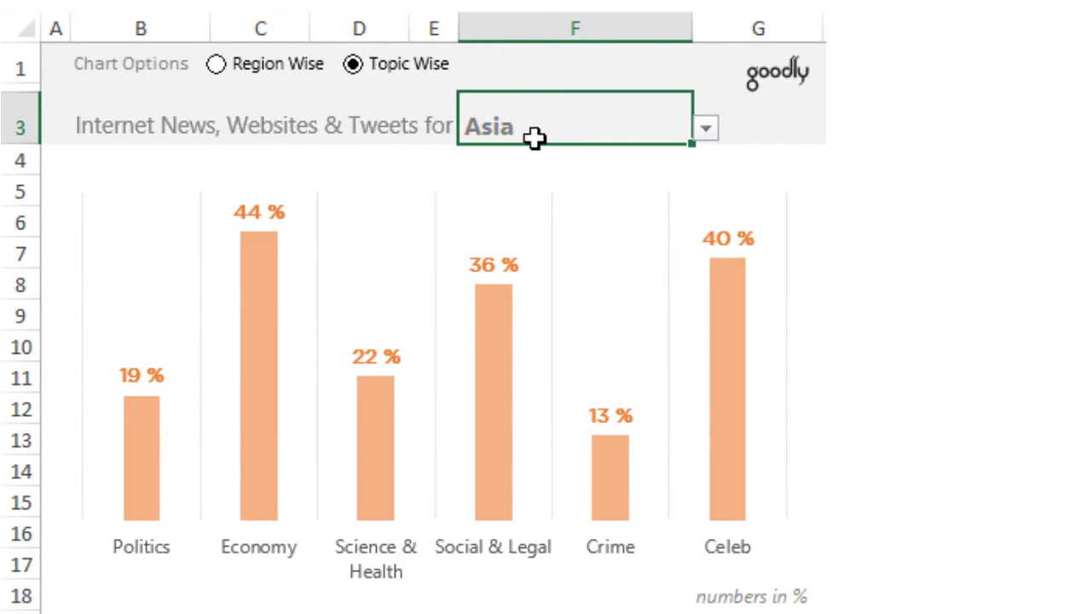
pyautogui.click(707, 129)
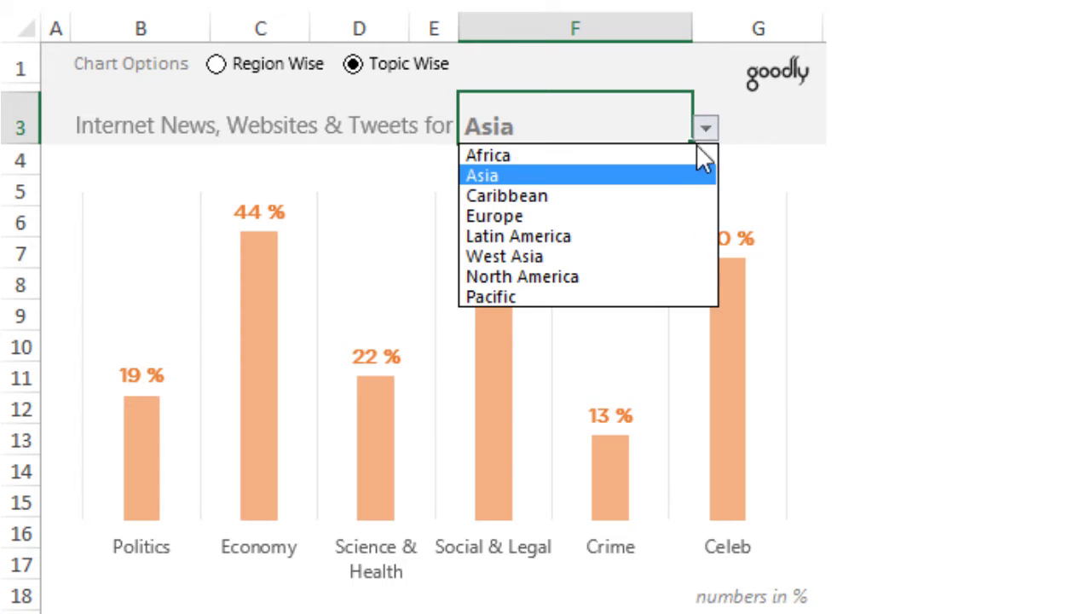
pyautogui.click(516, 296)
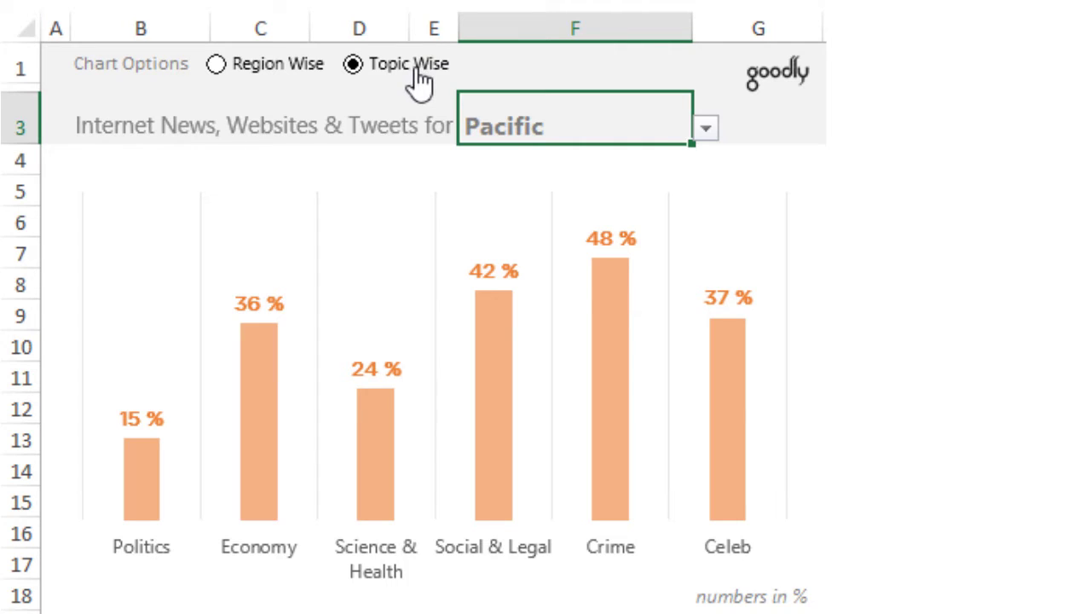
# - Switch the chart to Region Wise and choose Economy as the topic
pyautogui.click(269, 68)
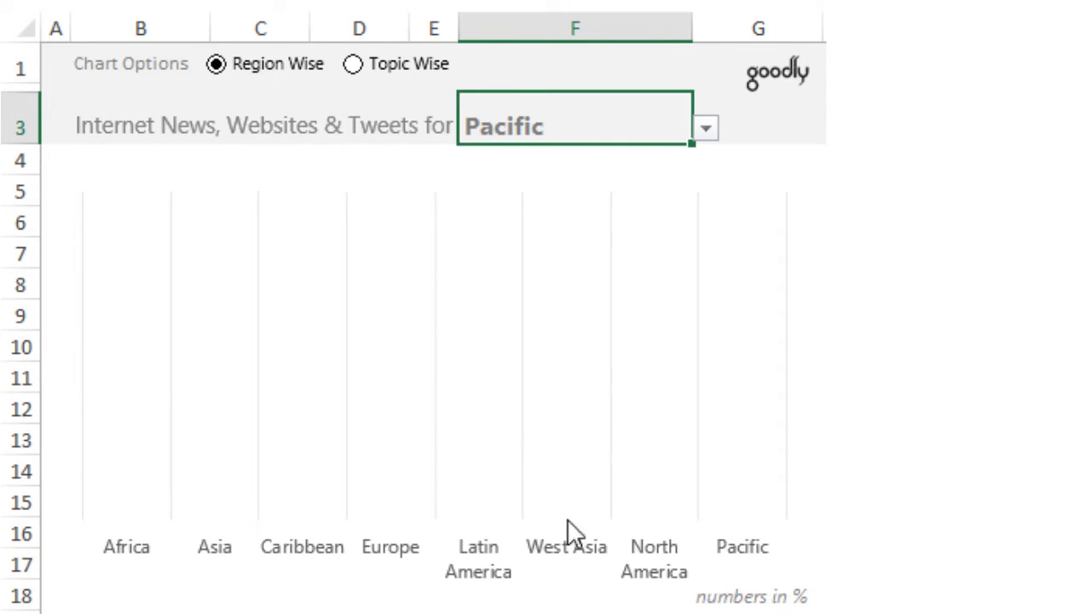
pyautogui.click(706, 127)
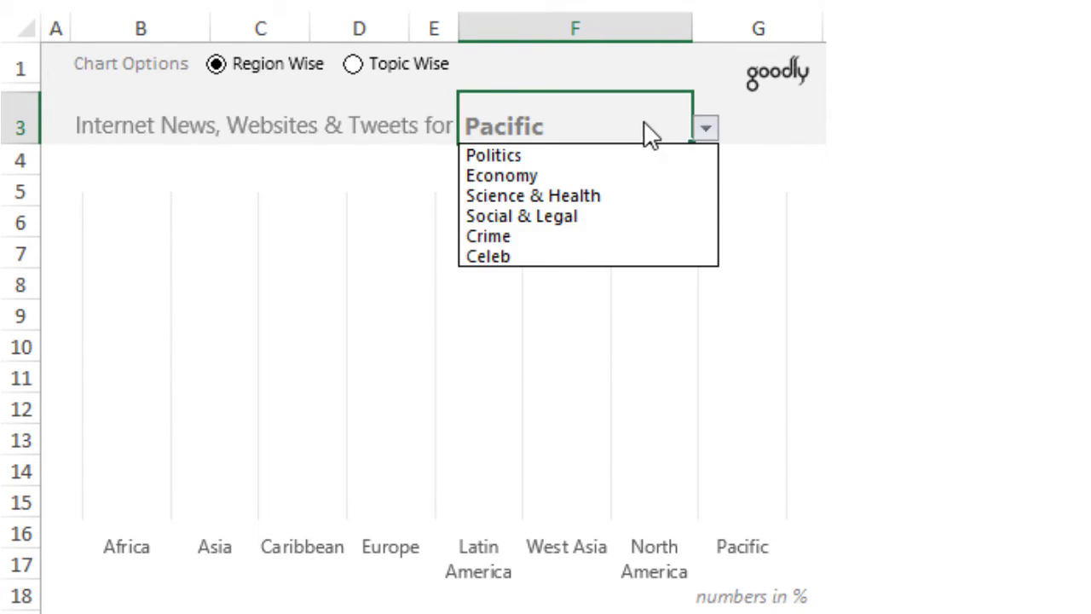
pyautogui.click(489, 177)
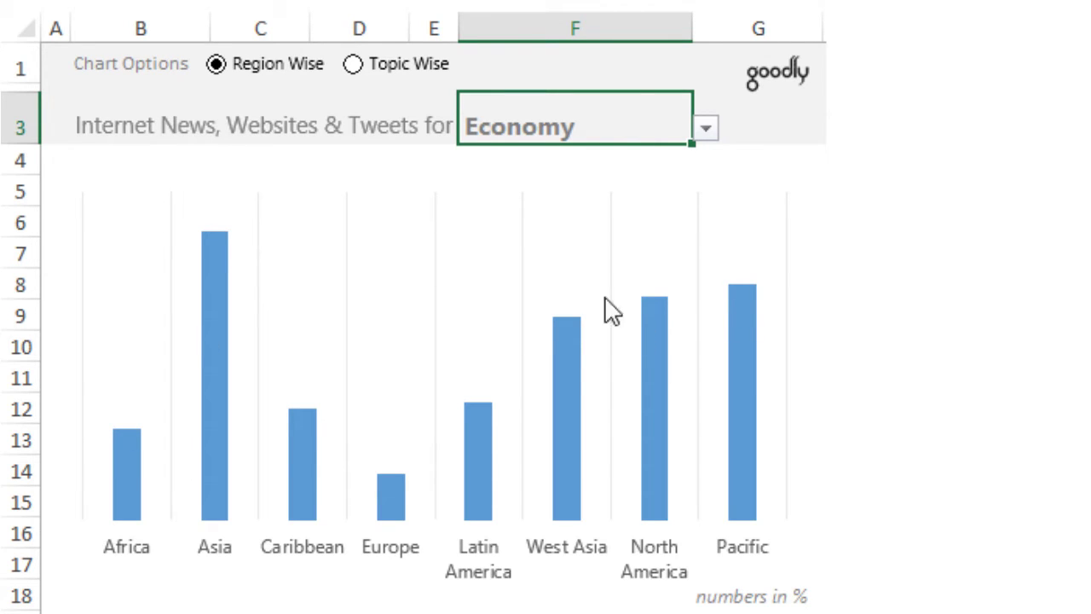
# - Add data labels to the blue columns of the region-wise chart
pyautogui.click(205, 269)
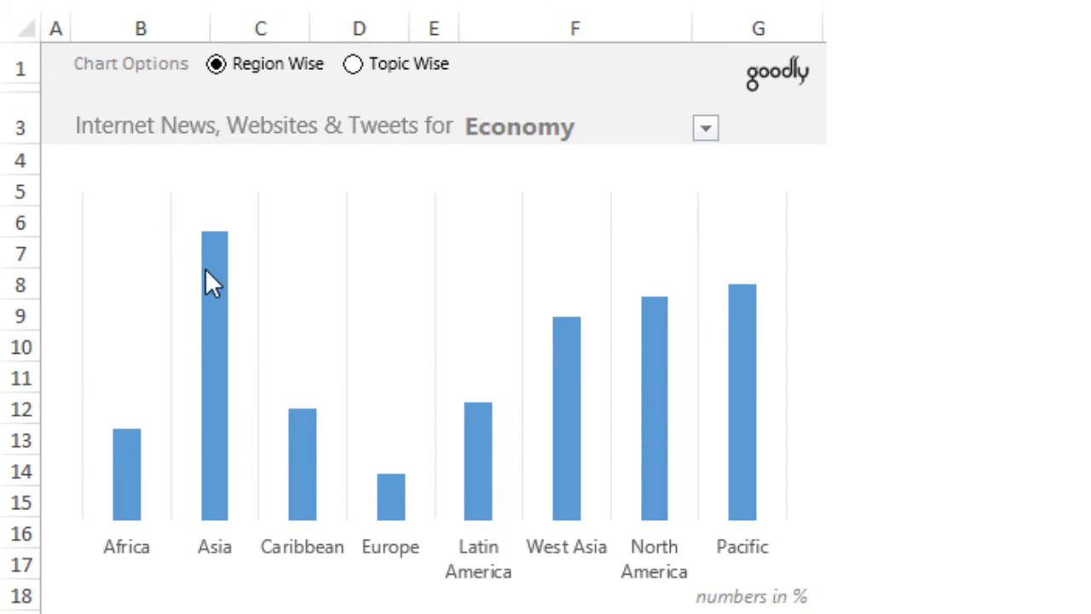
pyautogui.press('Escape')
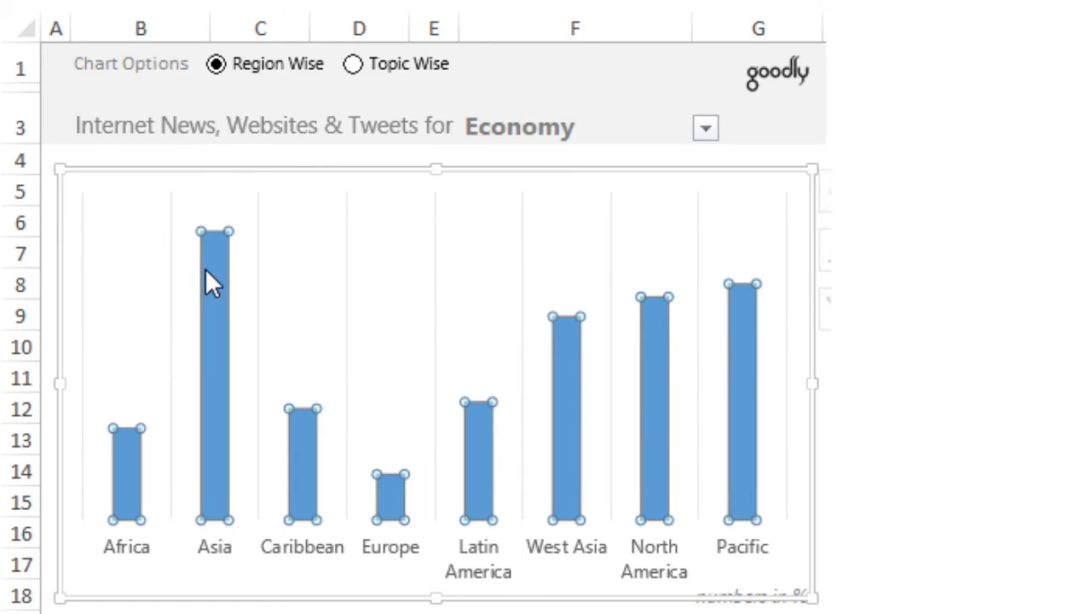
pyautogui.rightClick(204, 268)
pyautogui.click(339, 485)
pyautogui.press('Escape')
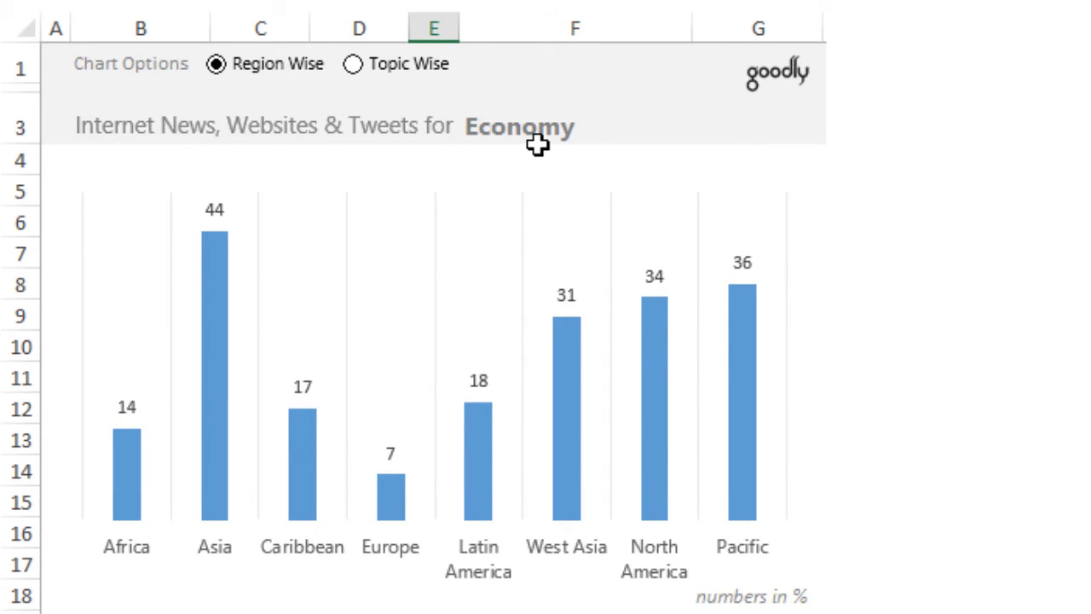
# - Set the topic of the region-wise chart to Crime
pyautogui.click(588, 127)
pyautogui.click(706, 132)
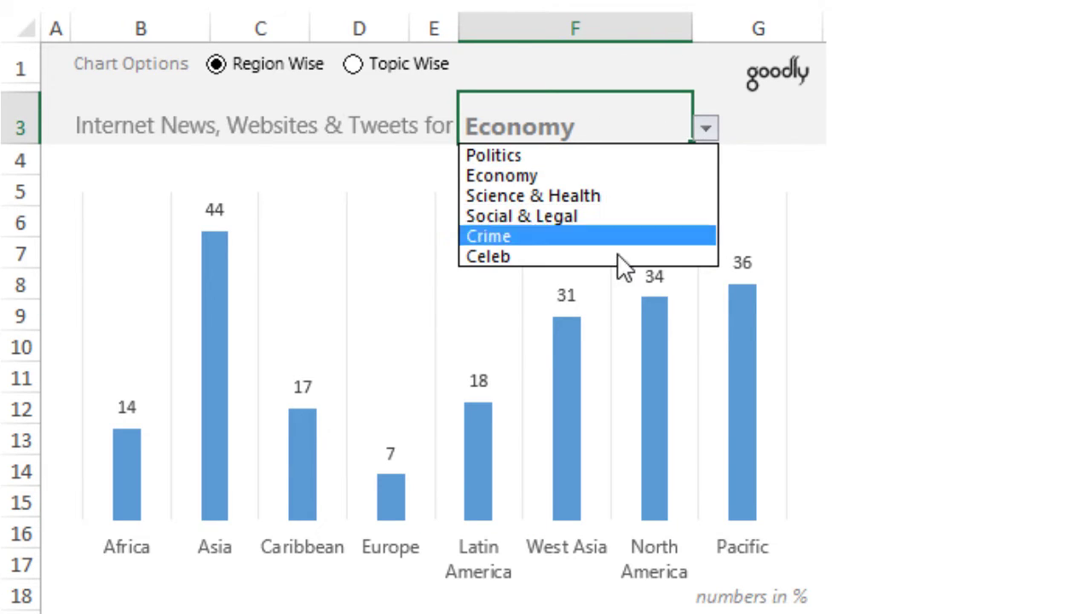
pyautogui.click(608, 238)
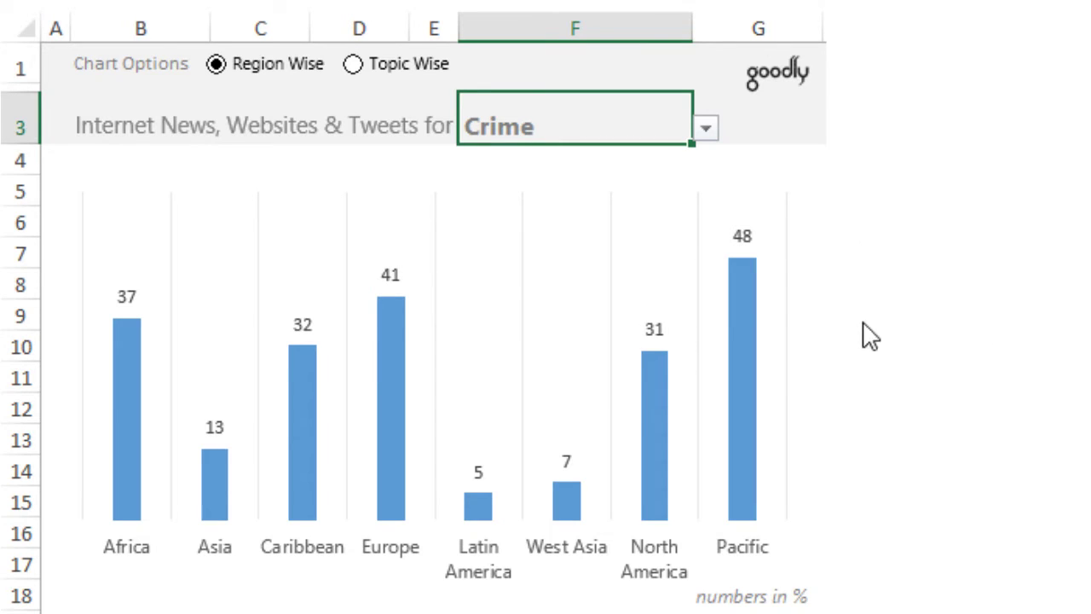
# - Set the topic of the region-wise chart to Celeb
pyautogui.click(706, 128)
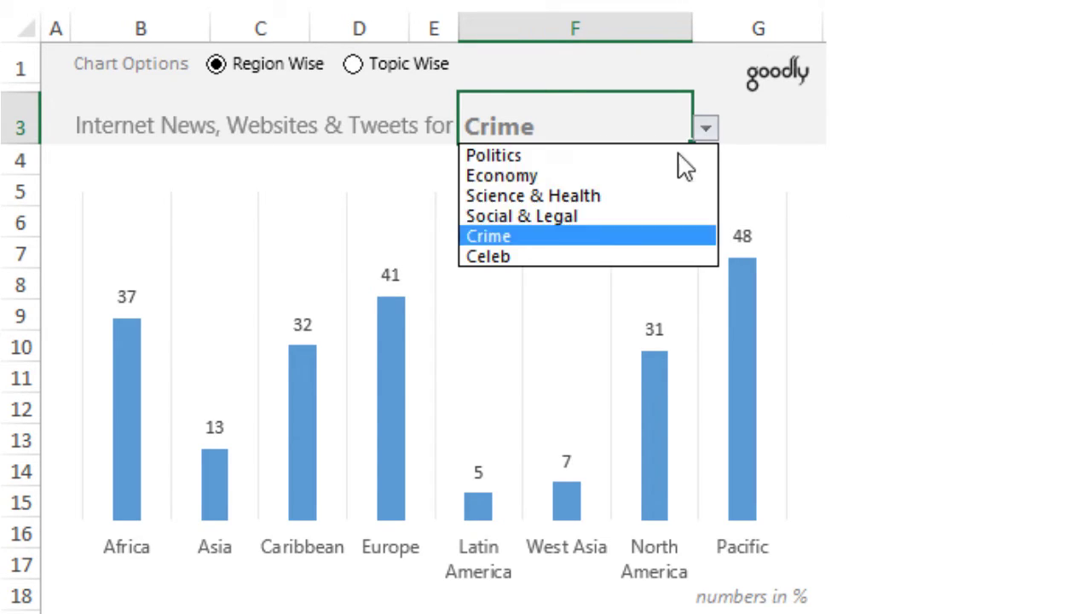
pyautogui.click(609, 256)
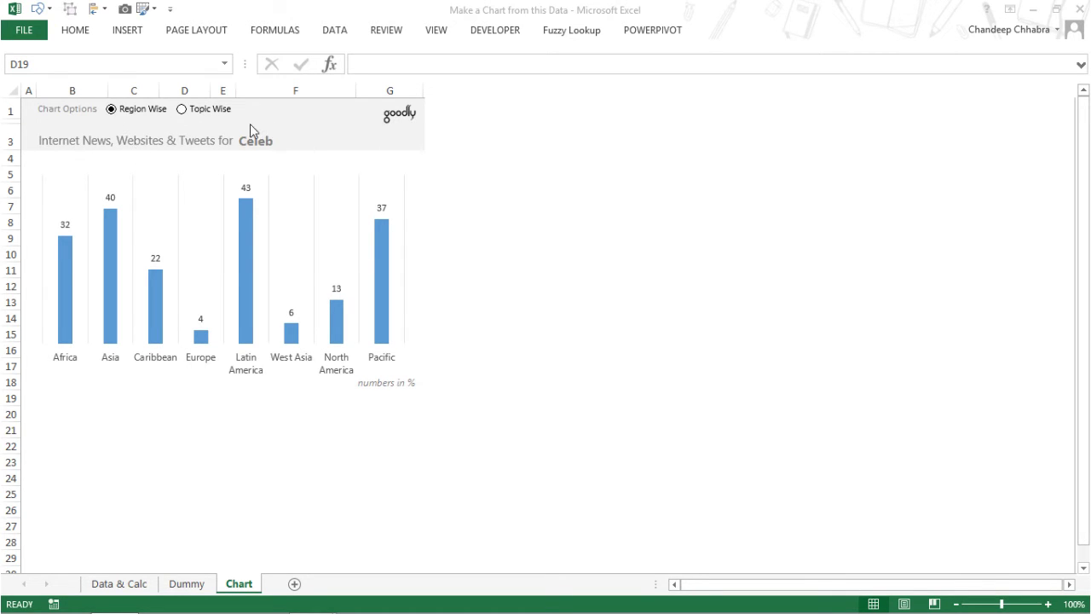
# - Draw an option button form control in the empty cells below the chart, then delete it
pyautogui.click(494, 30)
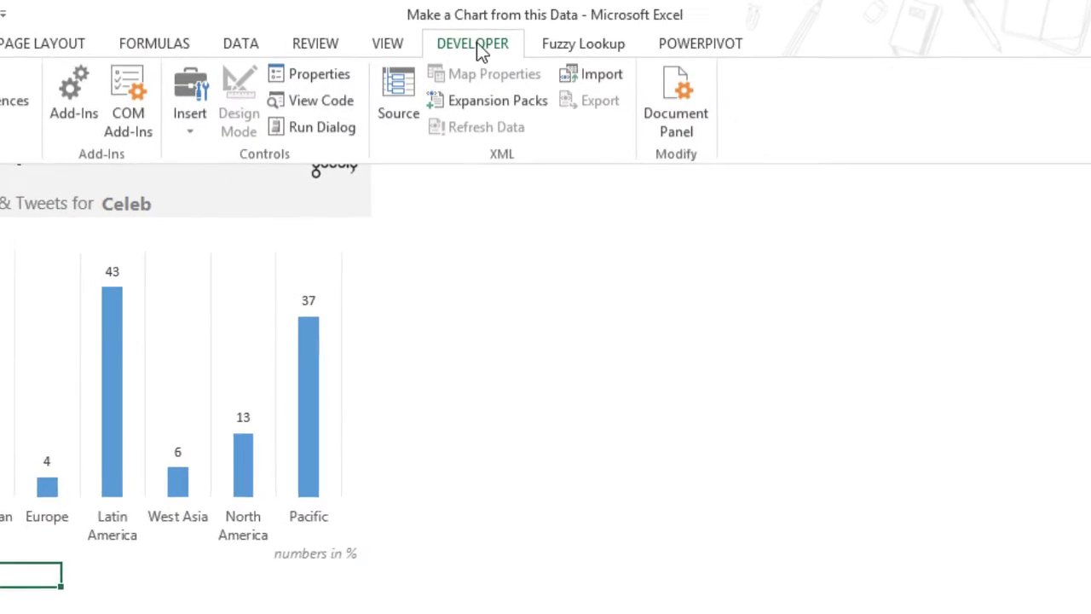
pyautogui.click(180, 107)
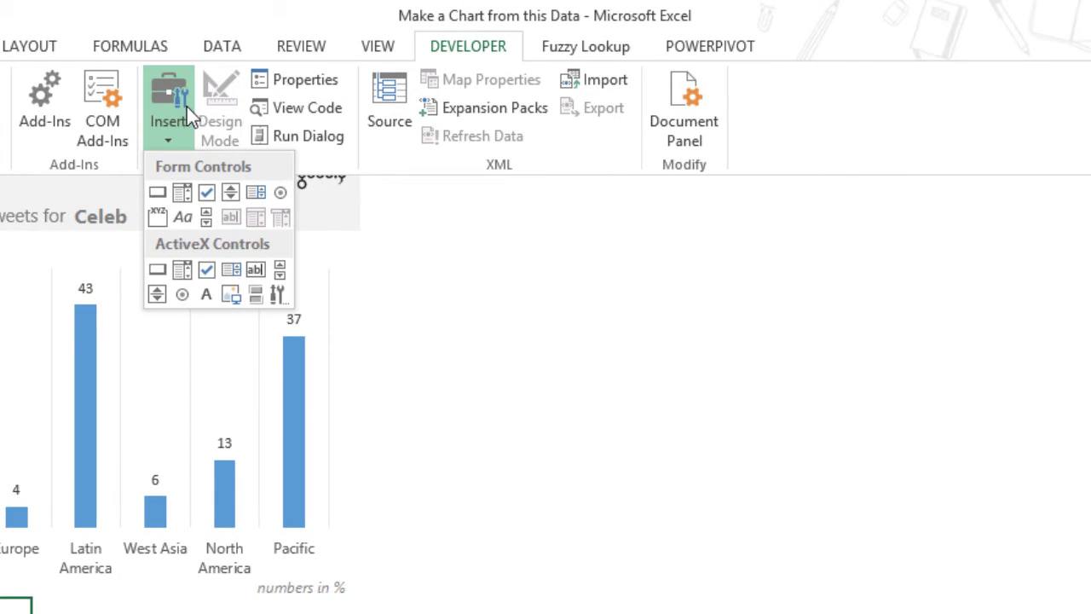
pyautogui.click(280, 192)
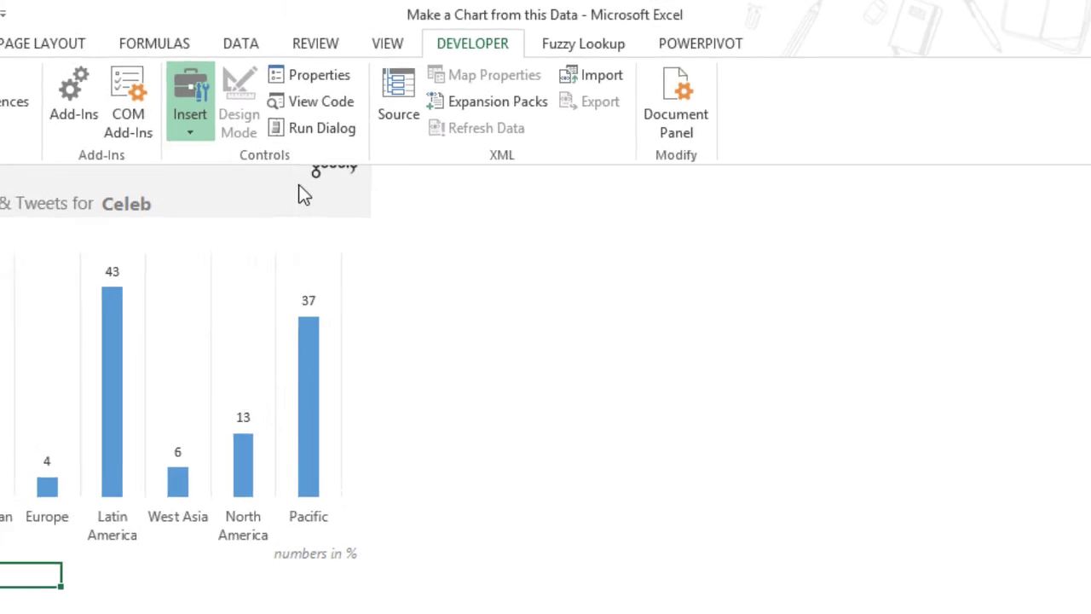
pyautogui.moveTo(64, 435); pyautogui.dragTo(164, 453)
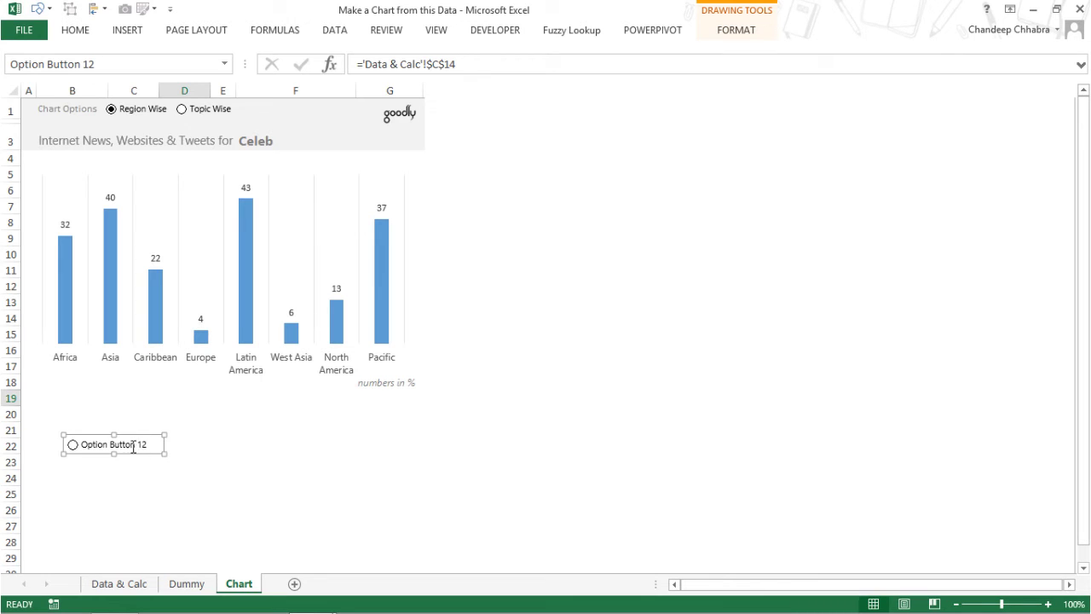
pyautogui.press('Delete')
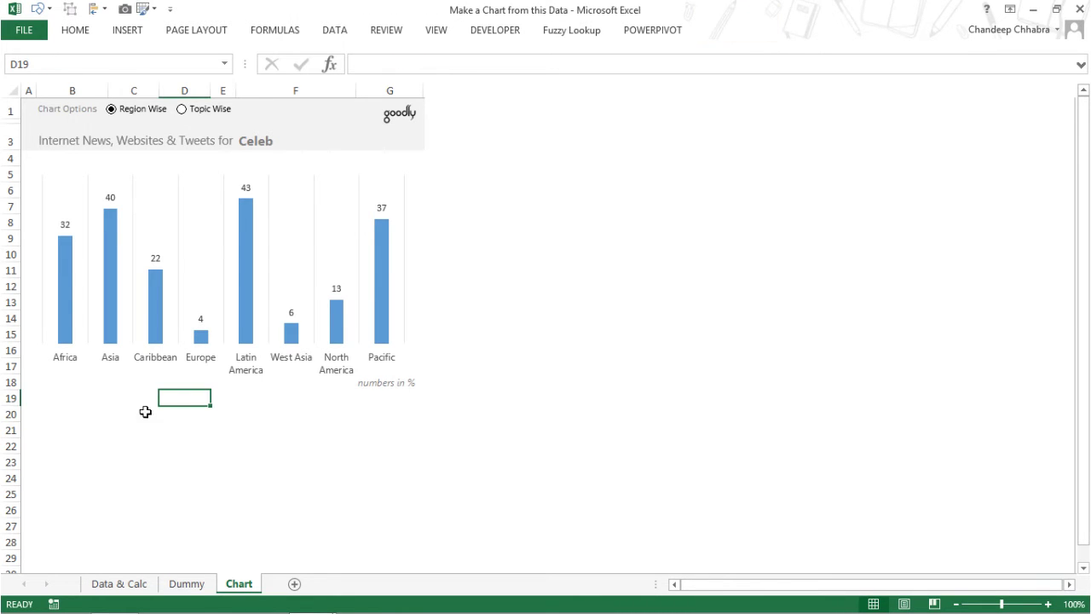
# - Check the cell link in the control settings of the Region Wise option button and close them without changes
pyautogui.rightClick(155, 114)
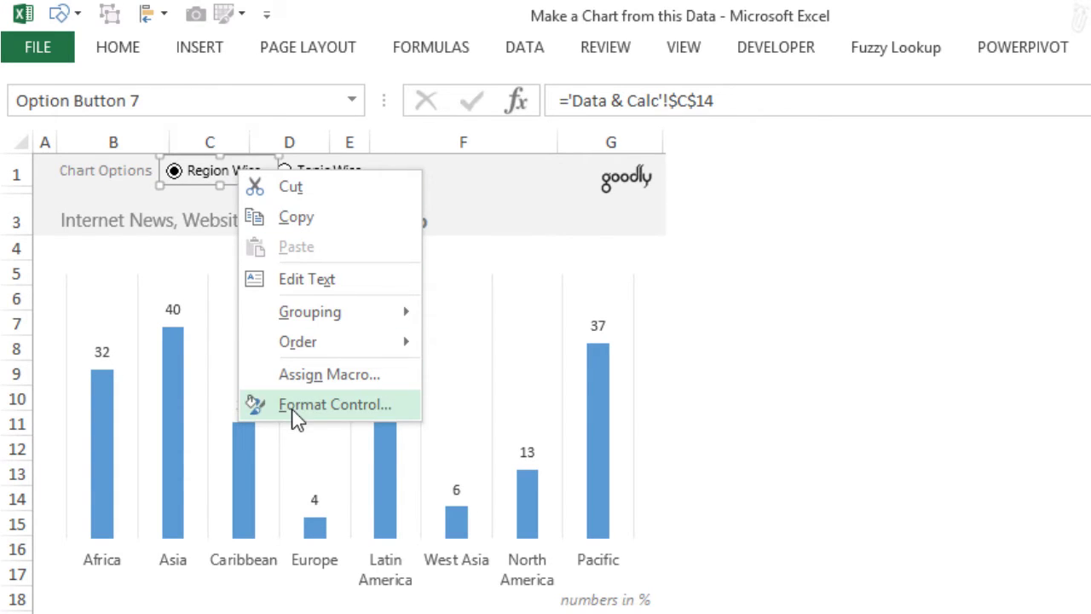
pyautogui.click(376, 405)
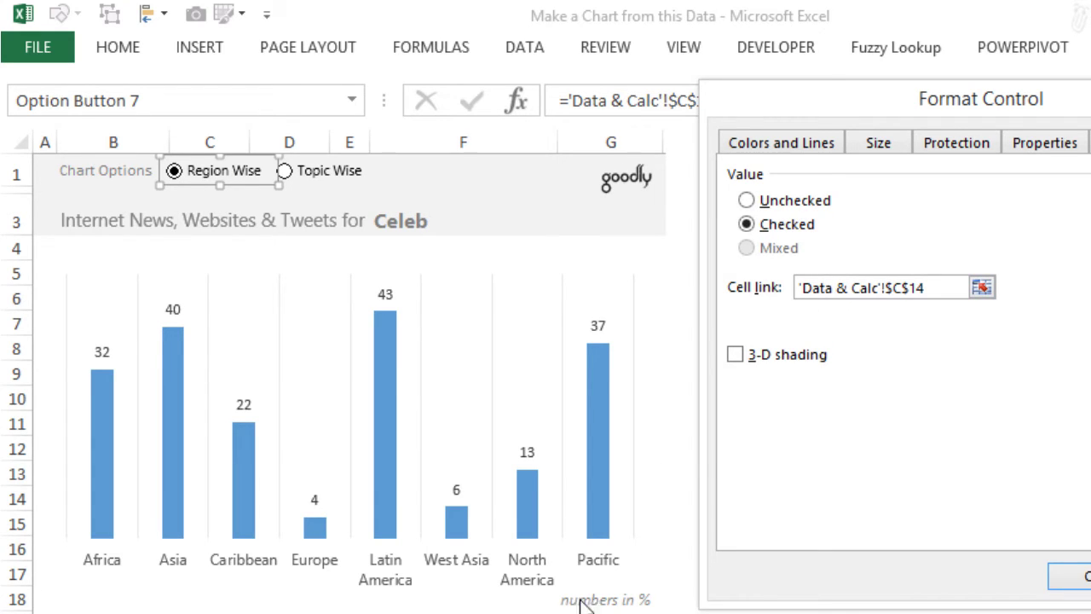
pyautogui.press('Return')
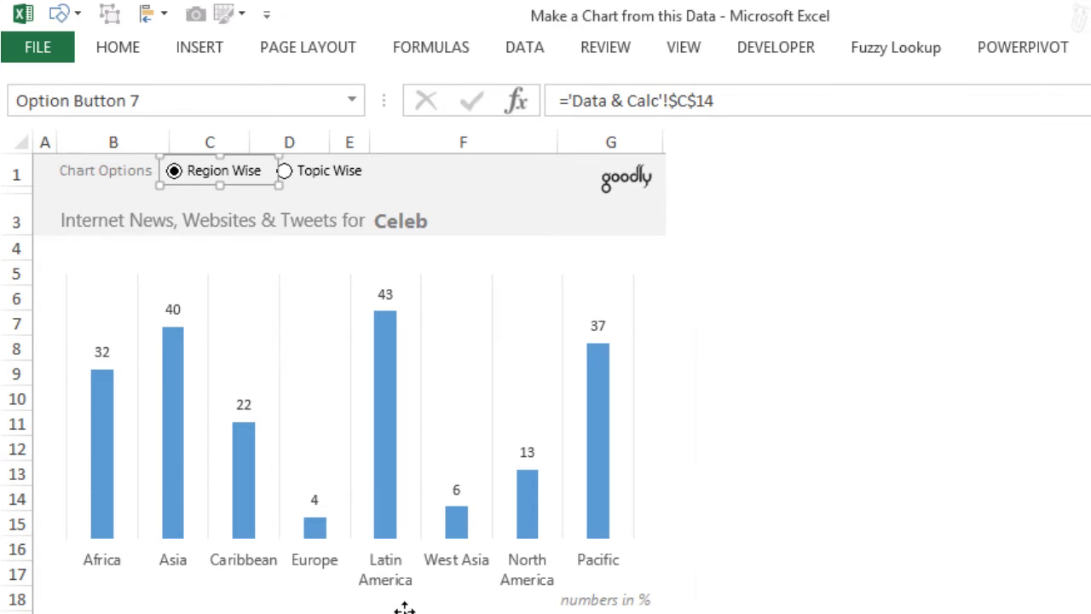
pyautogui.hotkey('ctrl', 'pagedown')
pyautogui.click(299, 518)
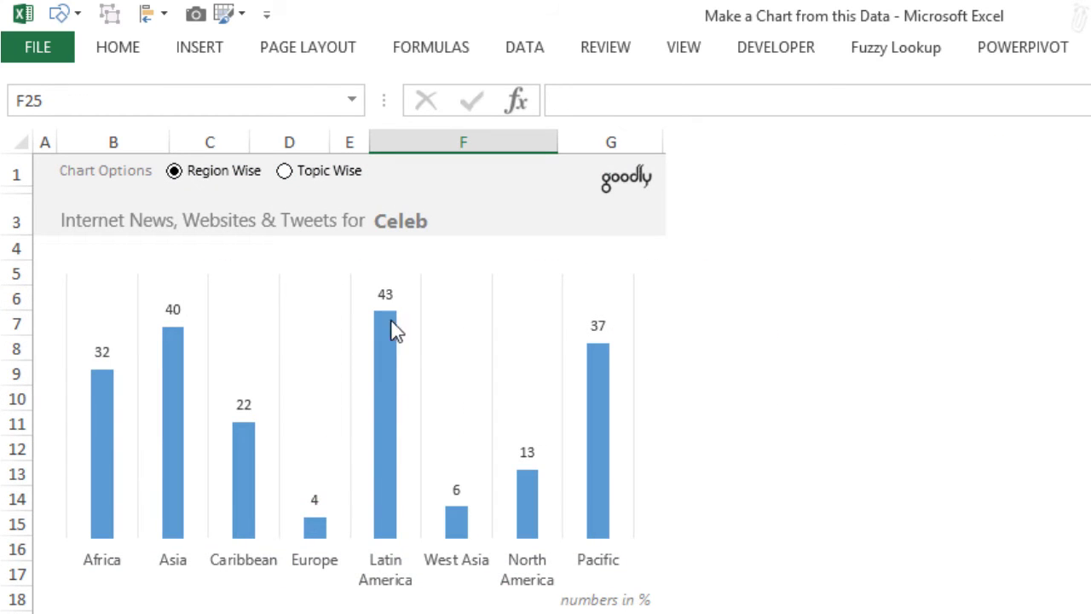
# - Switch the chart to Topic Wise and choose Asia as the region in cell F3
pyautogui.click(335, 185)
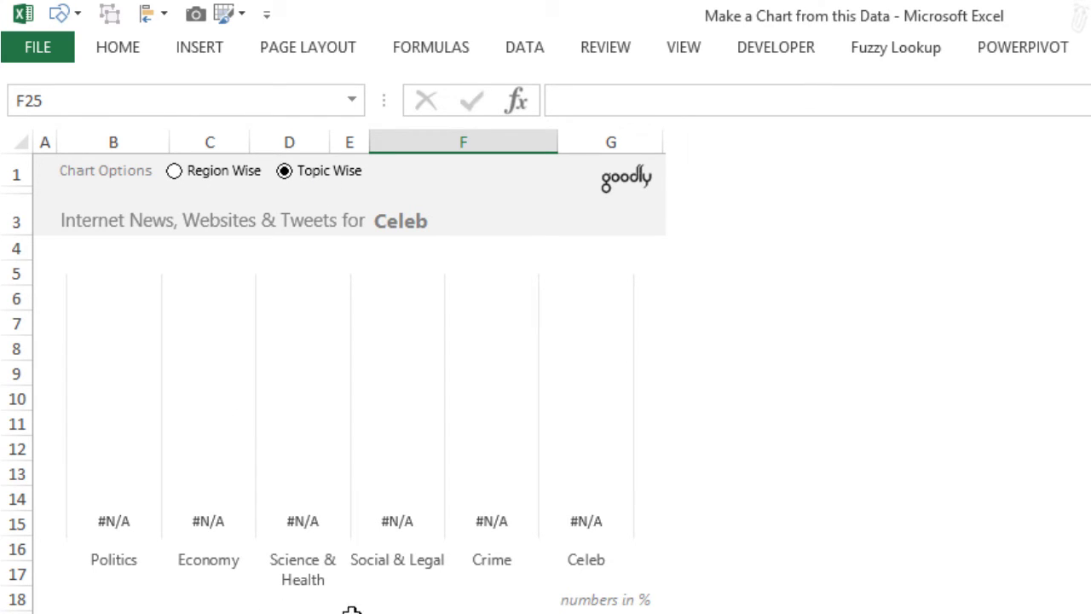
pyautogui.click(444, 232)
pyautogui.click(565, 227)
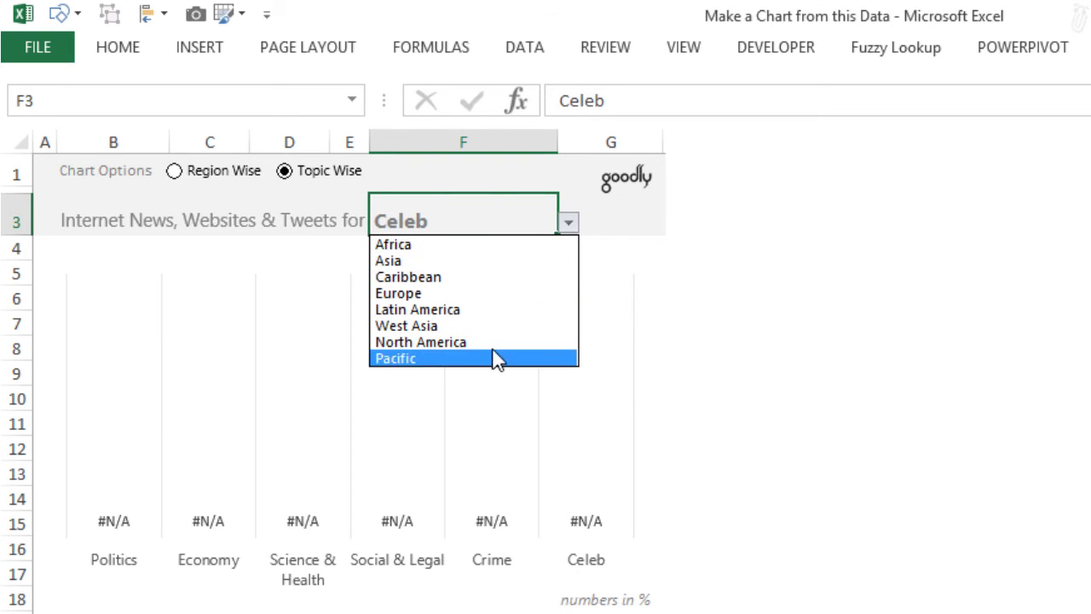
pyautogui.click(498, 261)
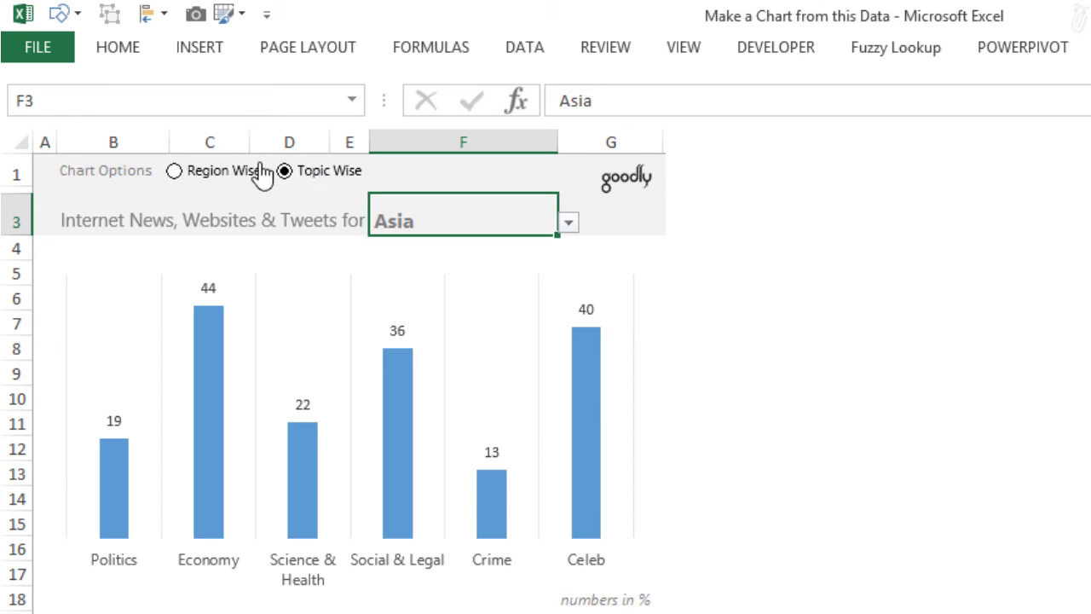
# - Switch the chart back to Region Wise and choose Politics as the topic in cell F3
pyautogui.click(220, 180)
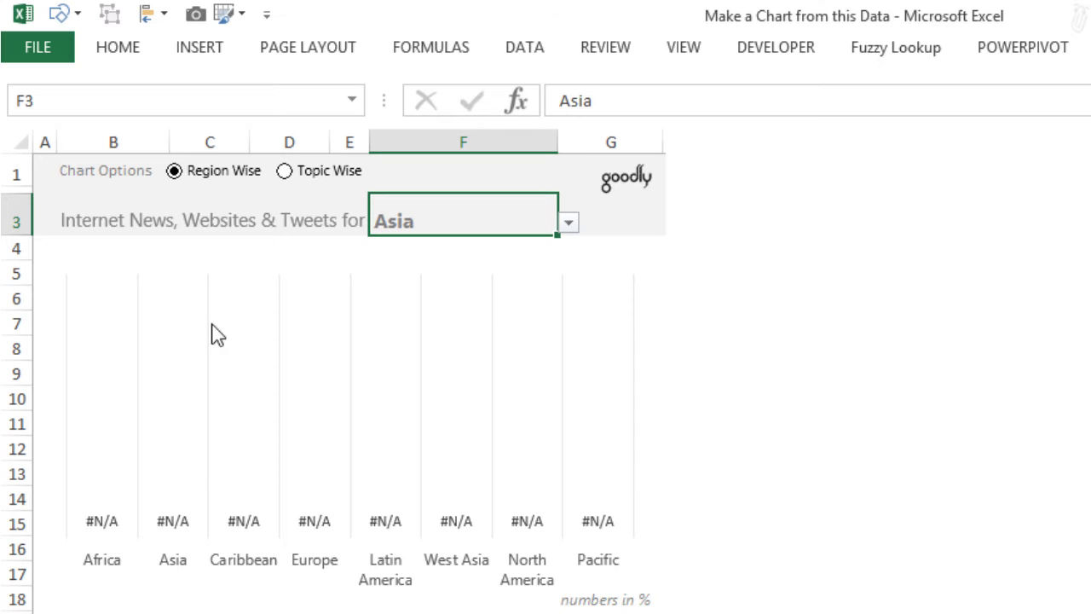
pyautogui.click(568, 224)
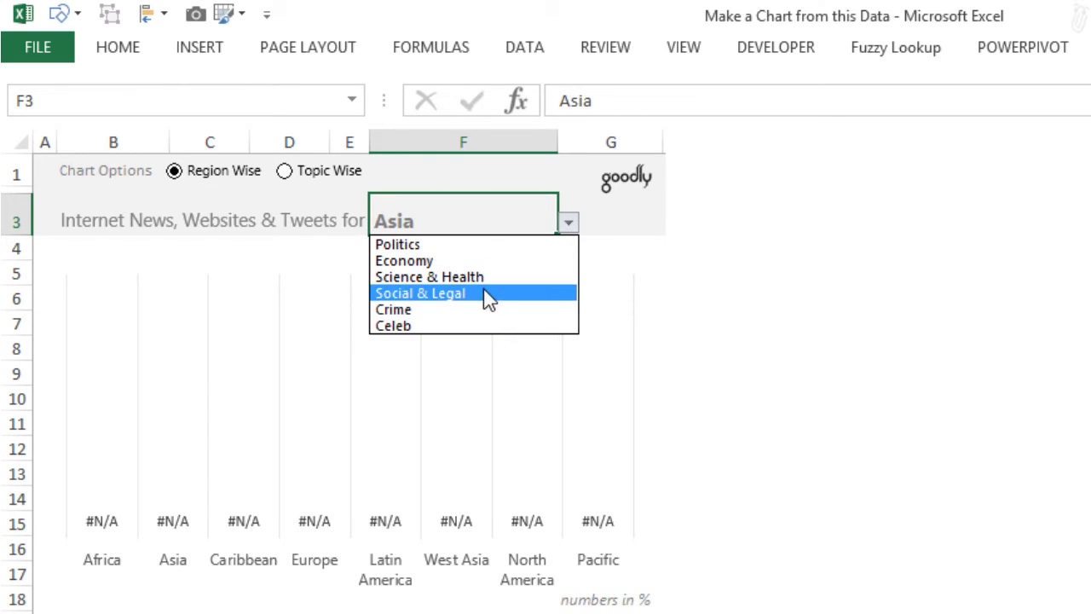
pyautogui.click(482, 249)
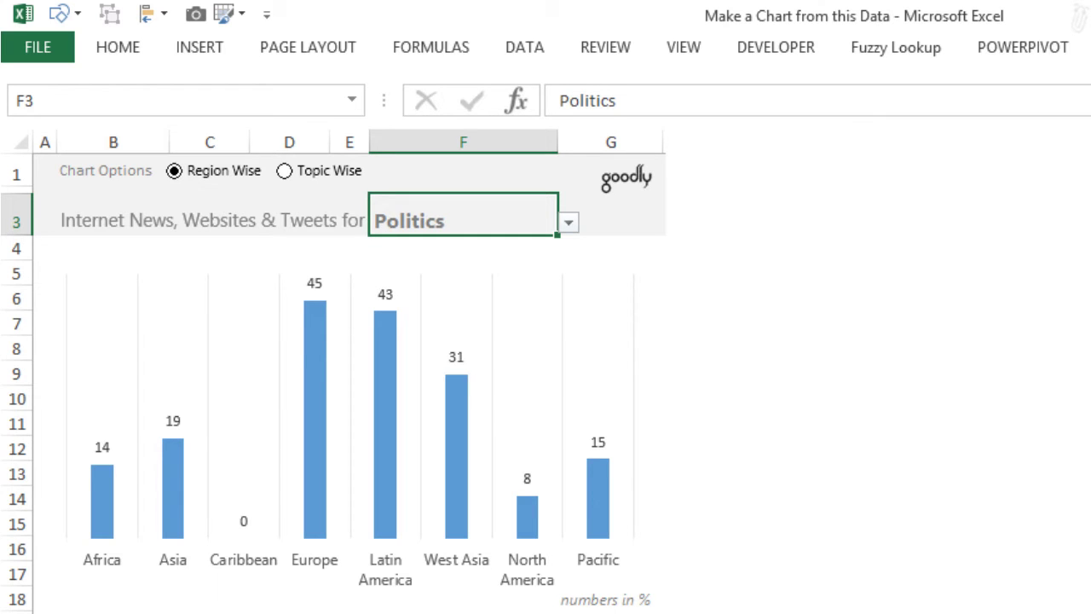
# - On the Data & Calc sheet, compare the source table's region and topic headings with the matching lists in the calculation table
pyautogui.hotkey('ctrl', 'pageup')
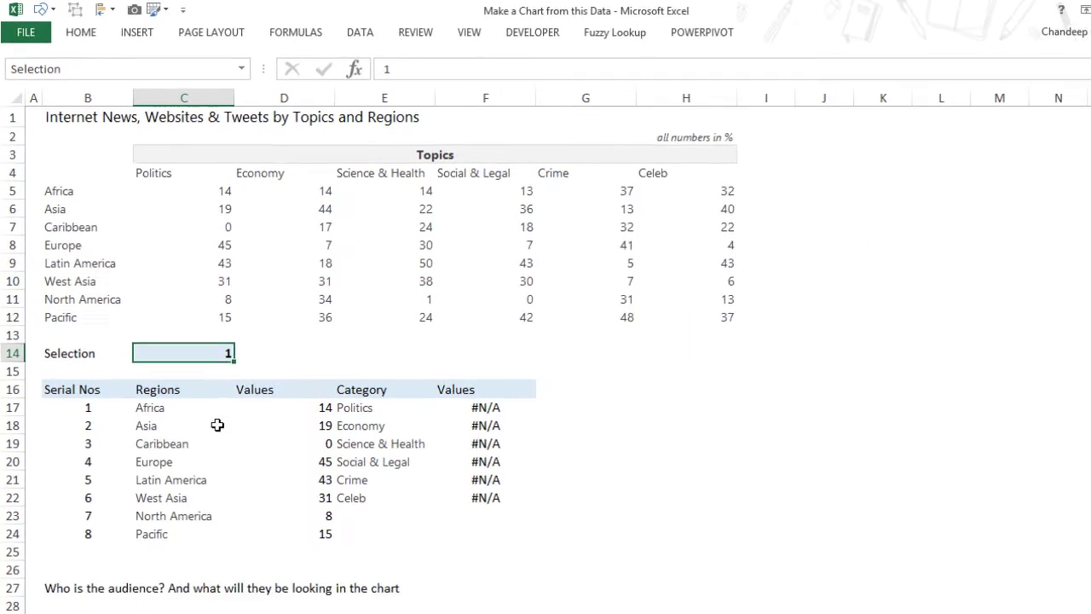
pyautogui.moveTo(68, 186); pyautogui.dragTo(61, 295)
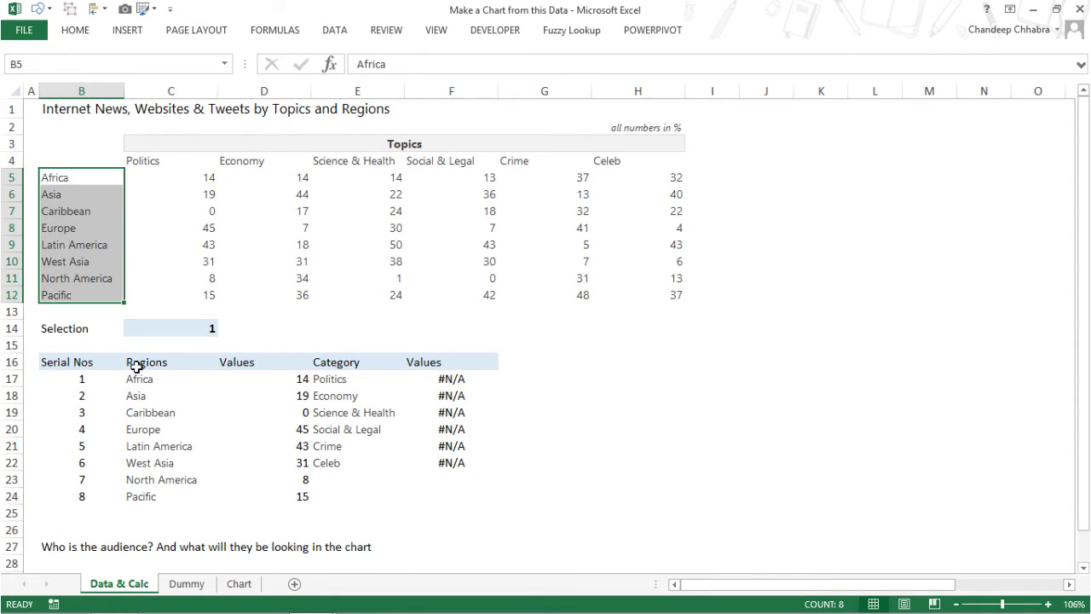
pyautogui.moveTo(142, 381); pyautogui.dragTo(146, 501)
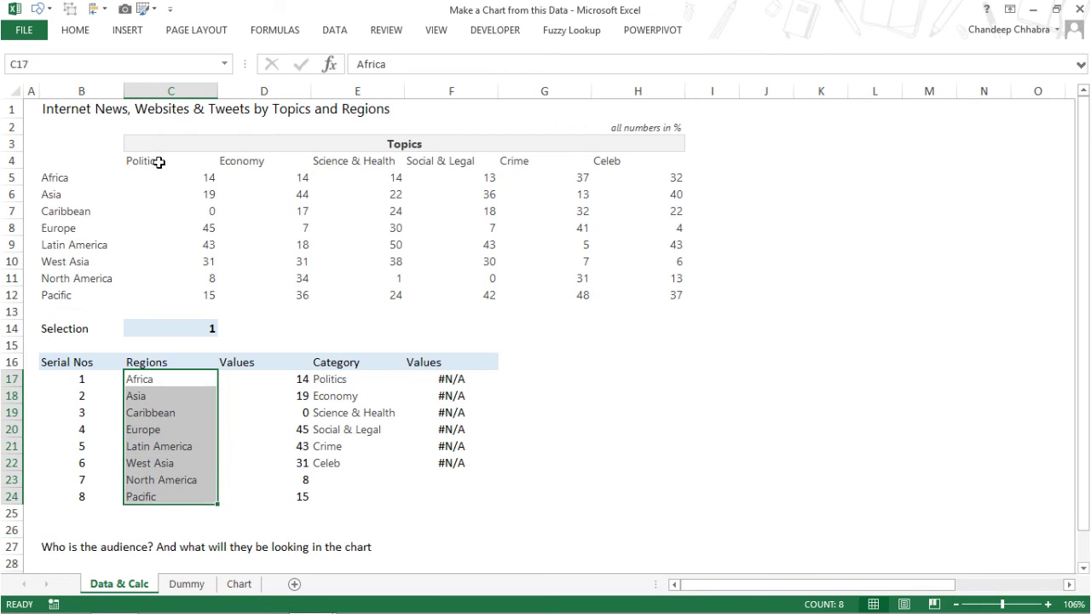
pyautogui.moveTo(158, 162); pyautogui.dragTo(632, 176)
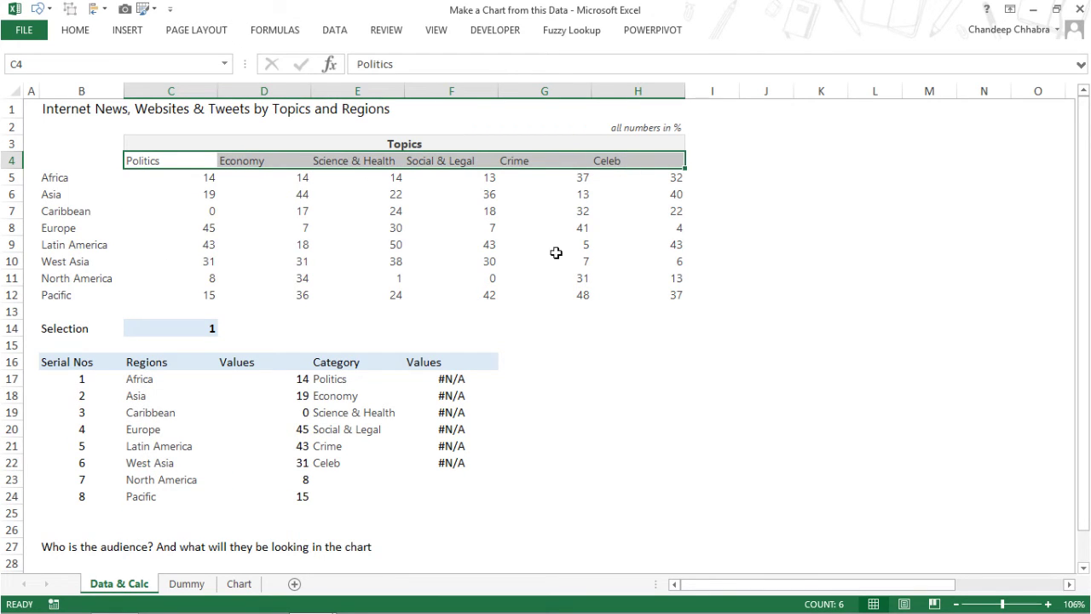
pyautogui.moveTo(344, 387); pyautogui.dragTo(332, 472)
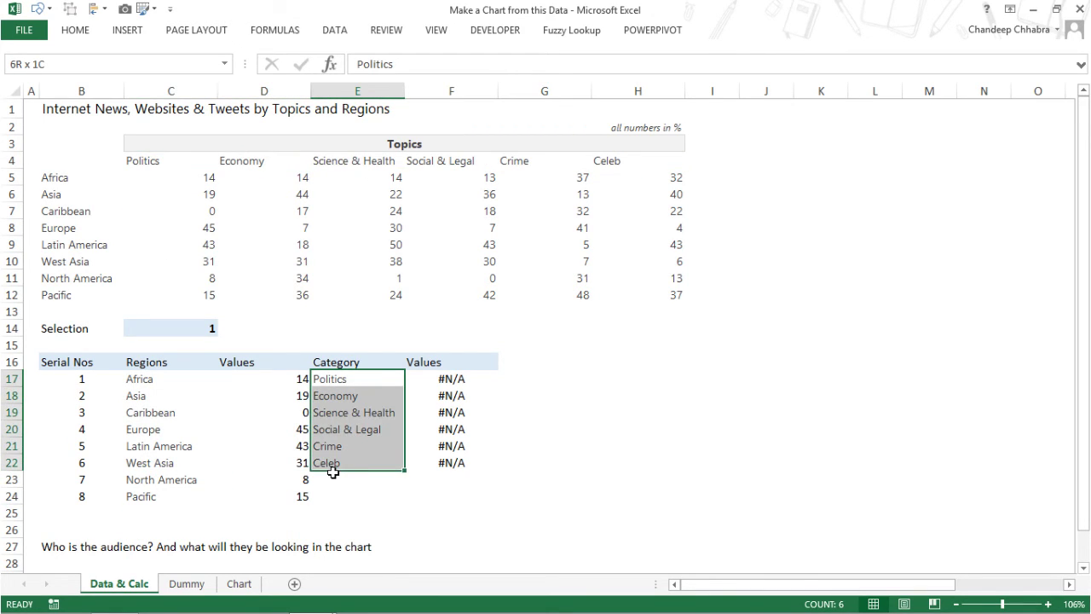
# - Rename the Category heading in cell E16 of the calculation table to Topics
pyautogui.click(382, 368)
pyautogui.write('Topics')
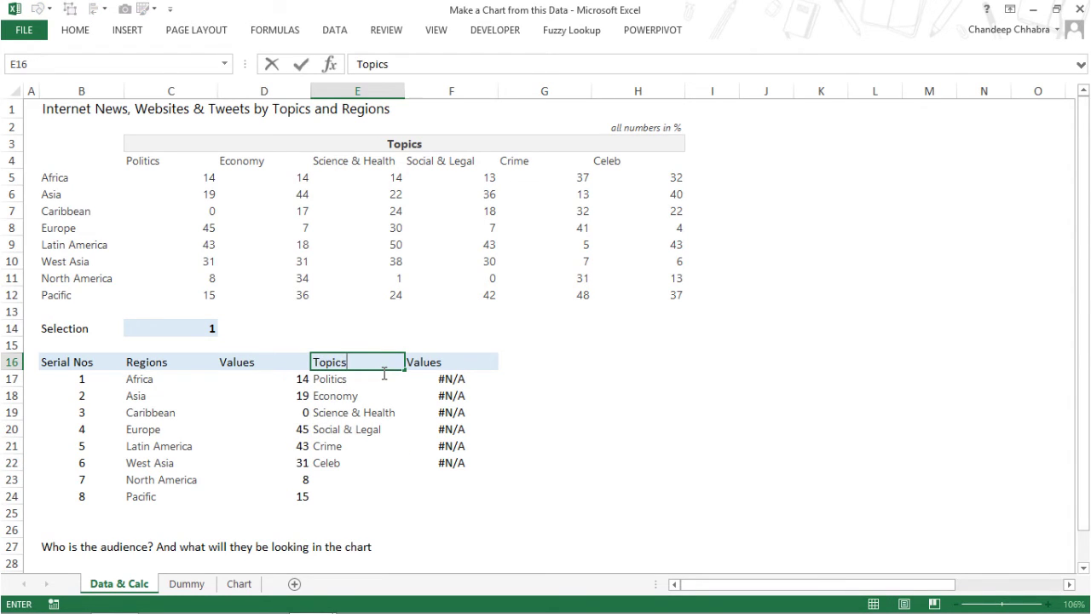
pyautogui.hotkey('ctrl', 'Return')
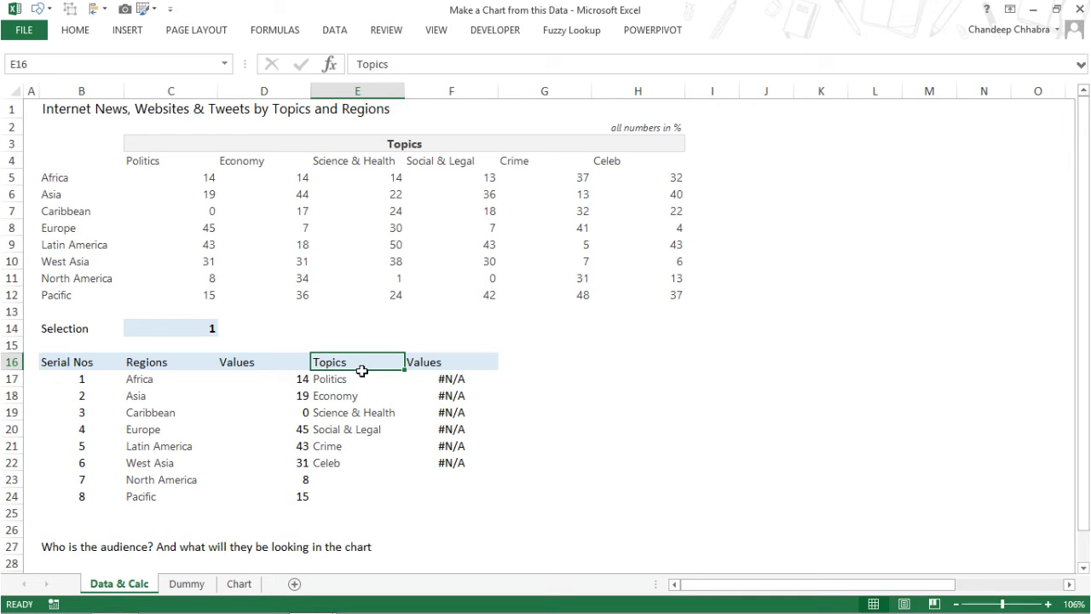
# - Examine the formula behind the defined name Drop.dwn in the Name Manager and close it
pyautogui.hotkey('ctrl', 'F3')
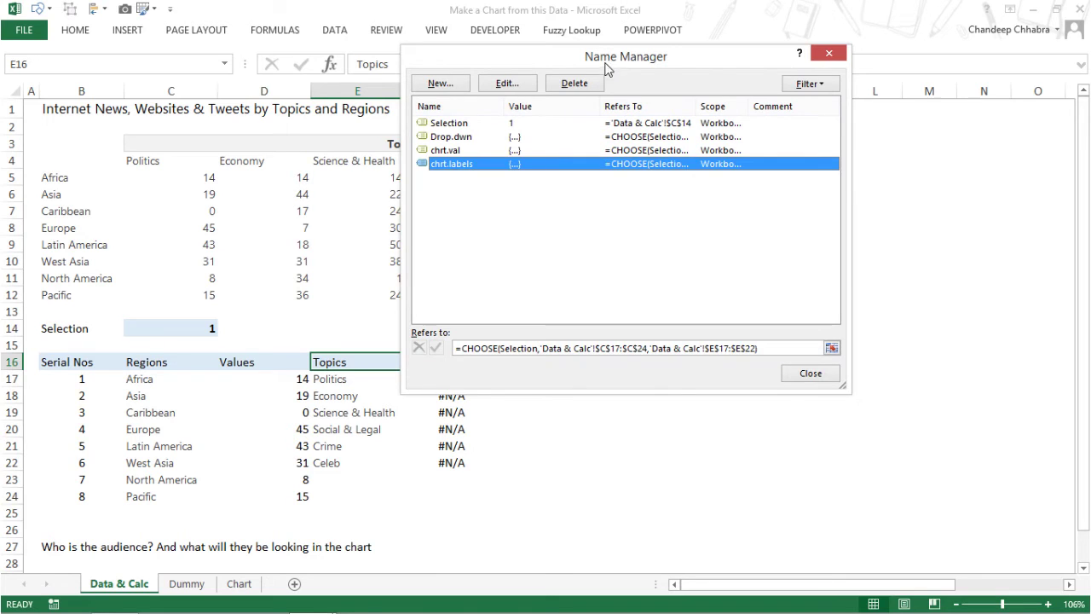
pyautogui.click(827, 53)
pyautogui.click(290, 34)
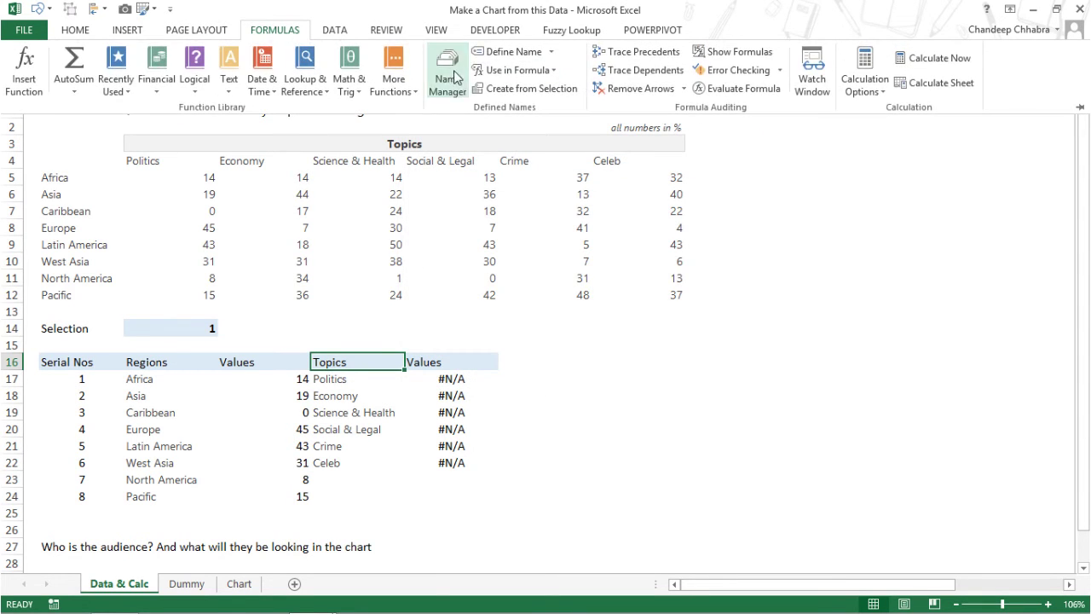
pyautogui.click(449, 75)
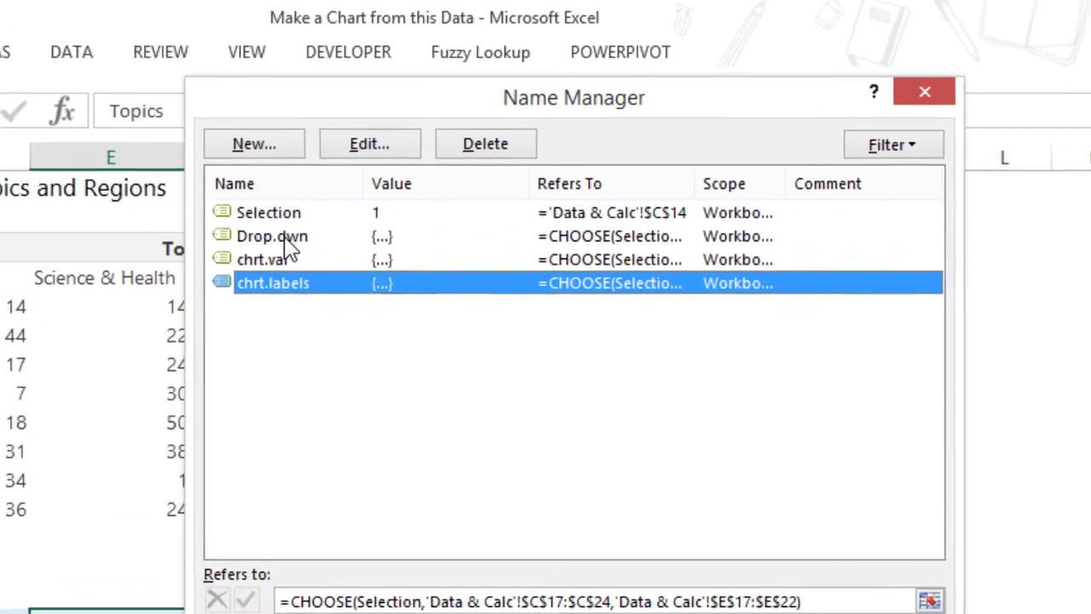
pyautogui.click(439, 138)
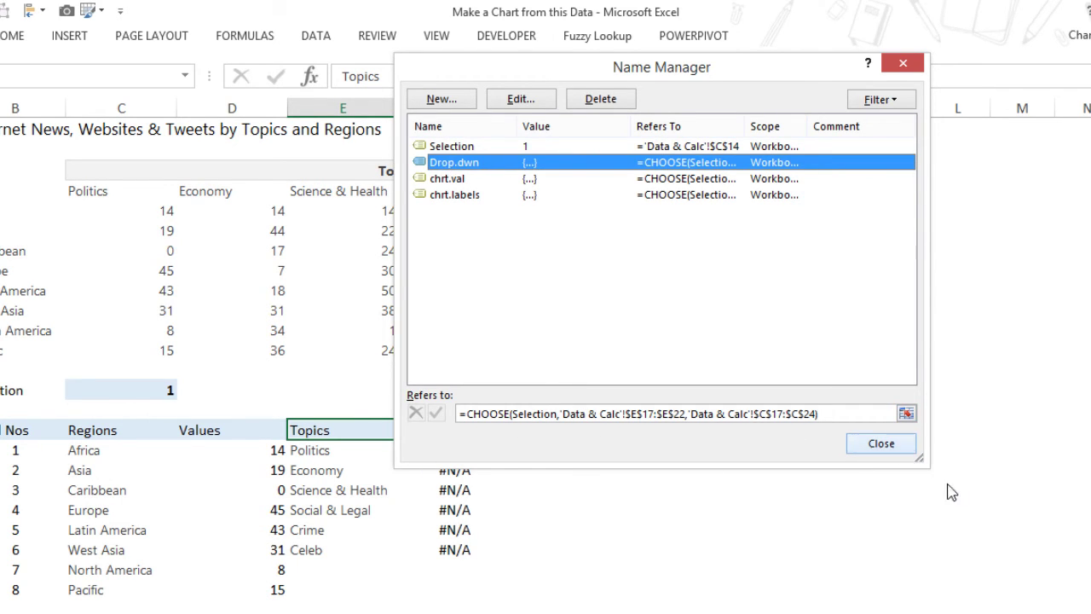
pyautogui.click(902, 445)
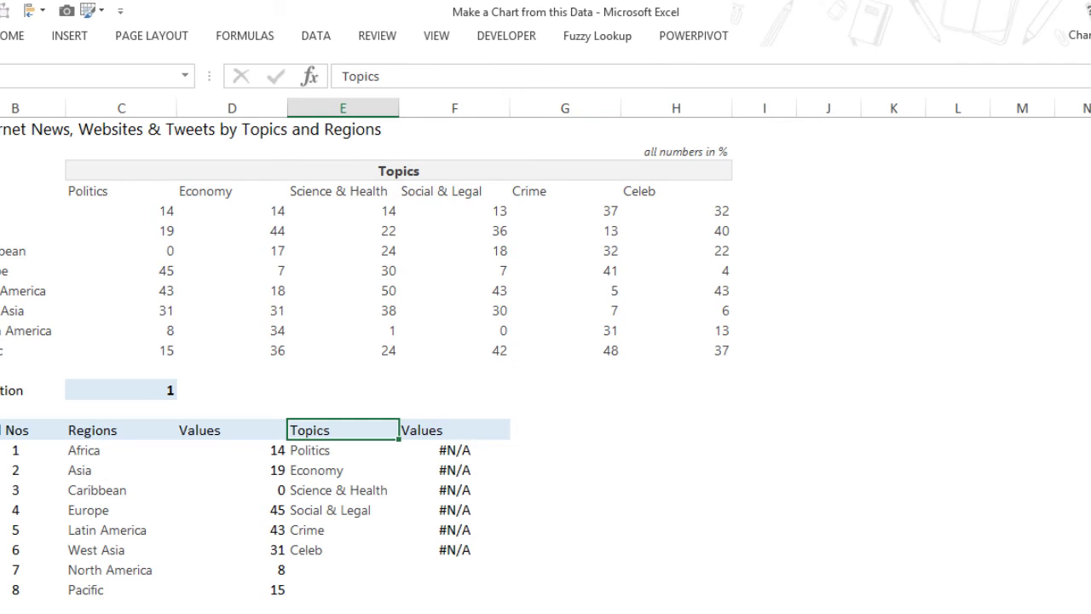
# - On the Chart sheet, review the data validation list source of cell F3 and close its settings
pyautogui.hotkey('ctrl', 'pageup')
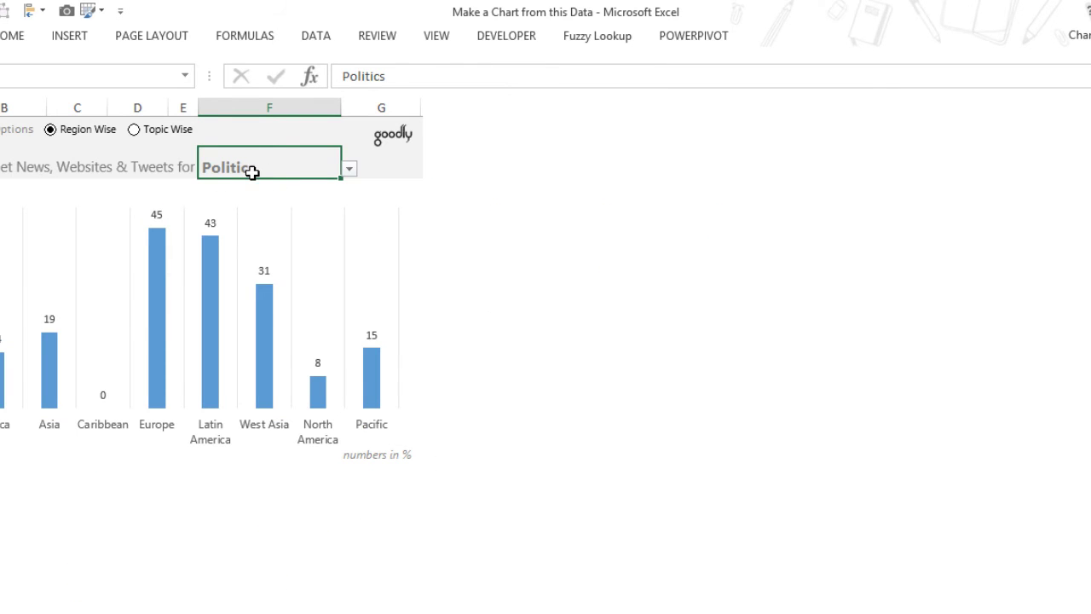
pyautogui.hotkey('alt', 'a')
pyautogui.press('v')
pyautogui.press('v')
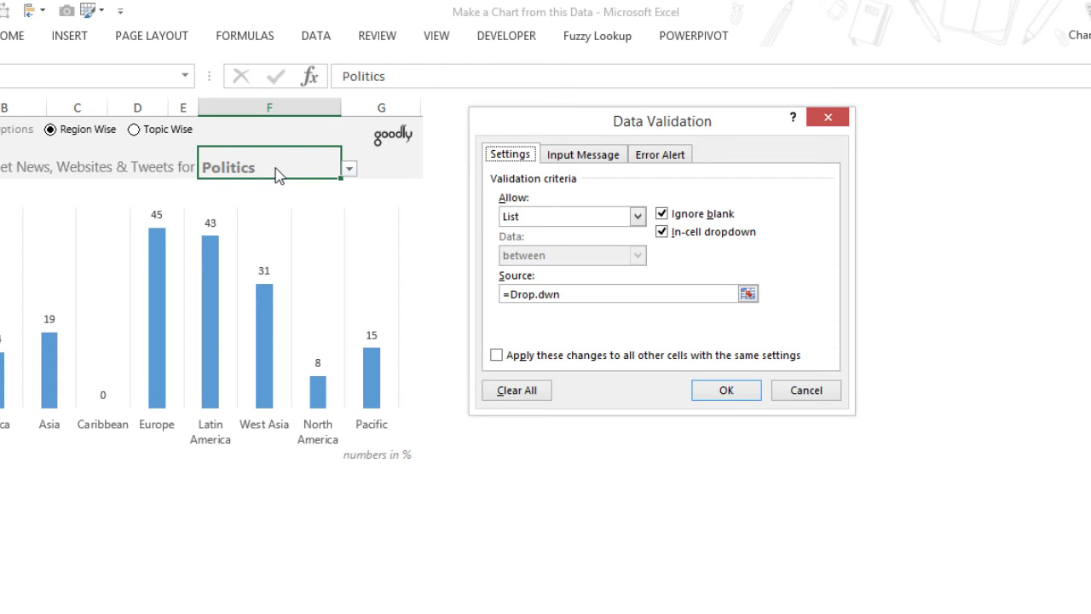
pyautogui.press('Return')
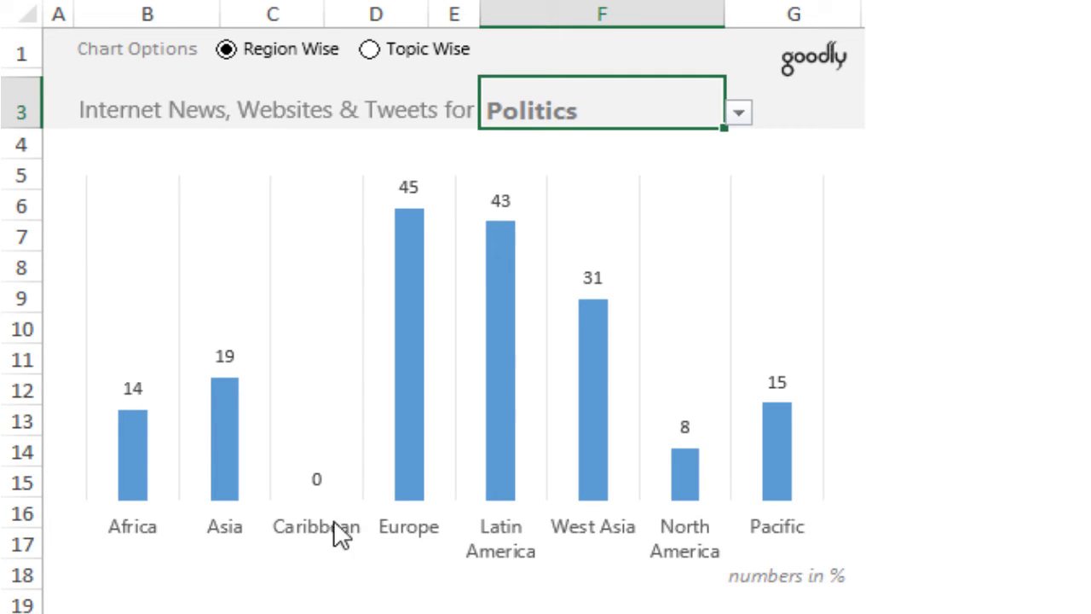
# - Switch the Politics chart to Topic Wise, back to Region Wise, and finally to Topic Wise again
pyautogui.click(436, 51)
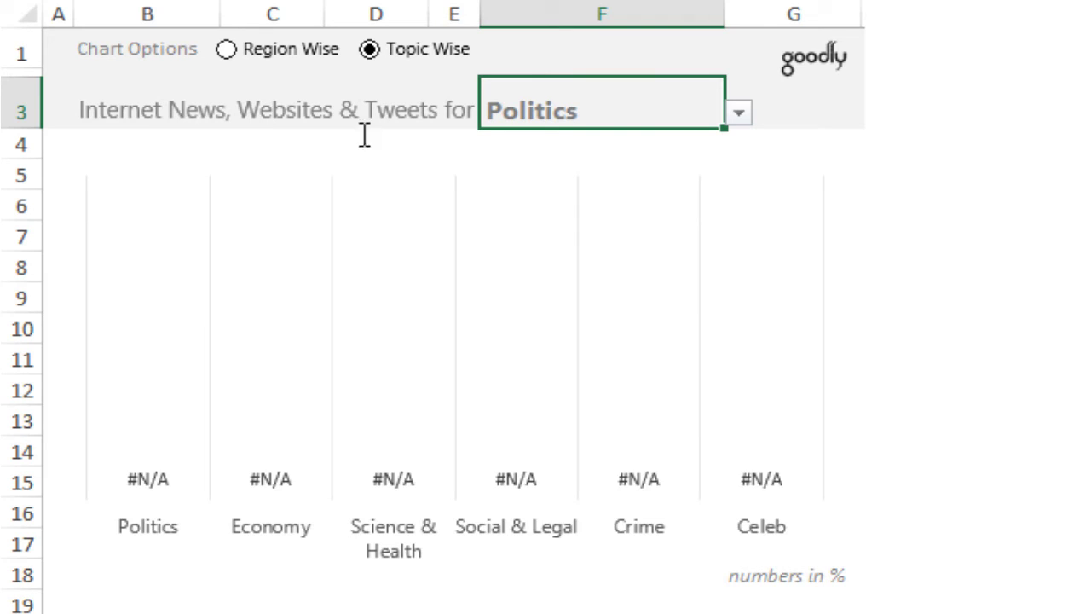
pyautogui.click(226, 48)
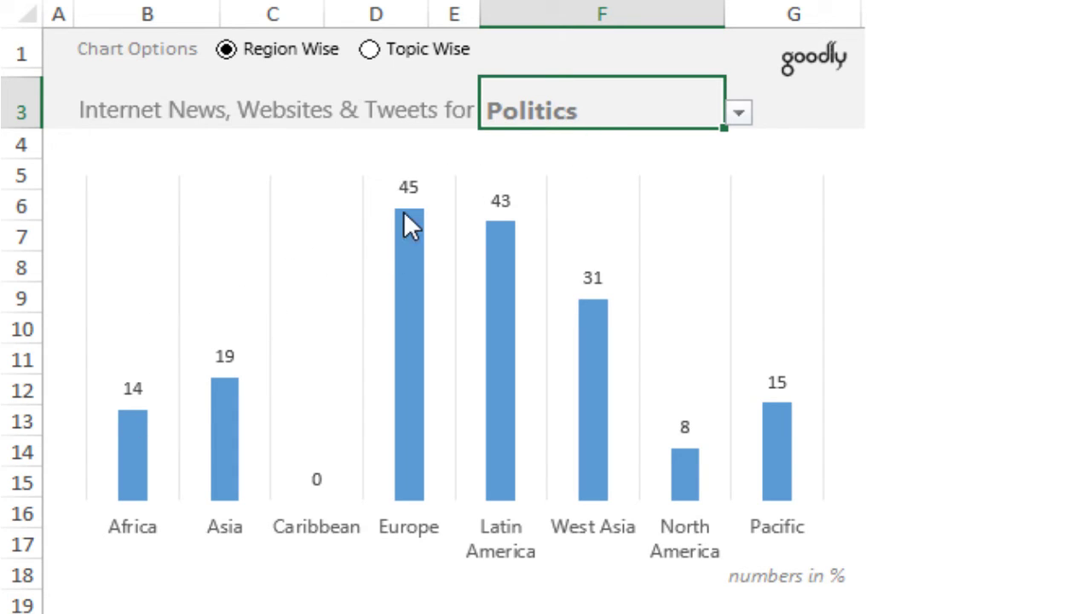
pyautogui.click(422, 53)
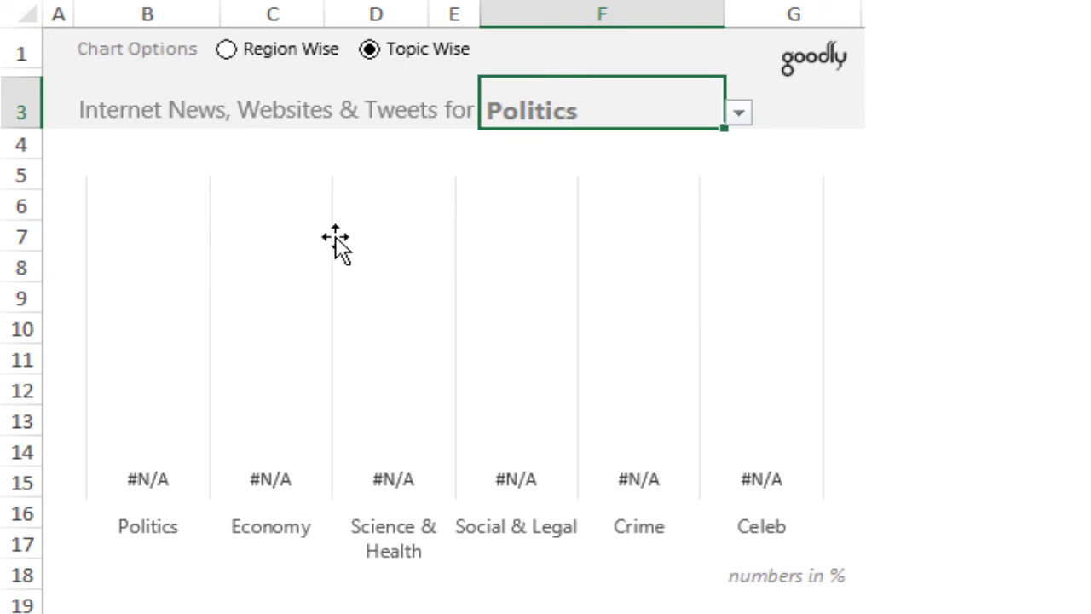
# - Choose Europe from the drop-down in cell F3 for the Topic Wise chart
pyautogui.click(739, 116)
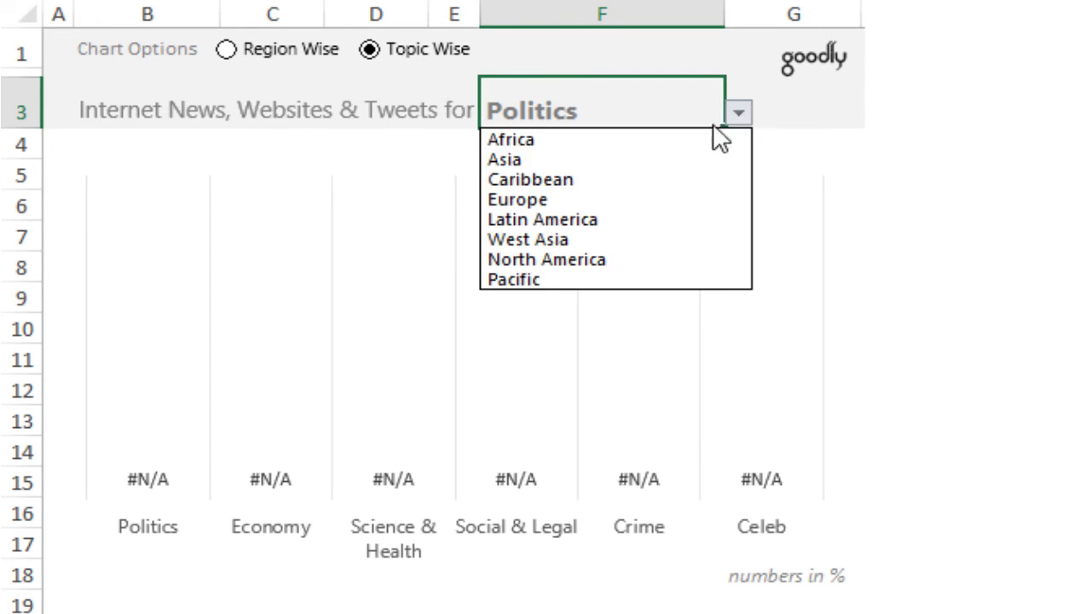
pyautogui.click(573, 201)
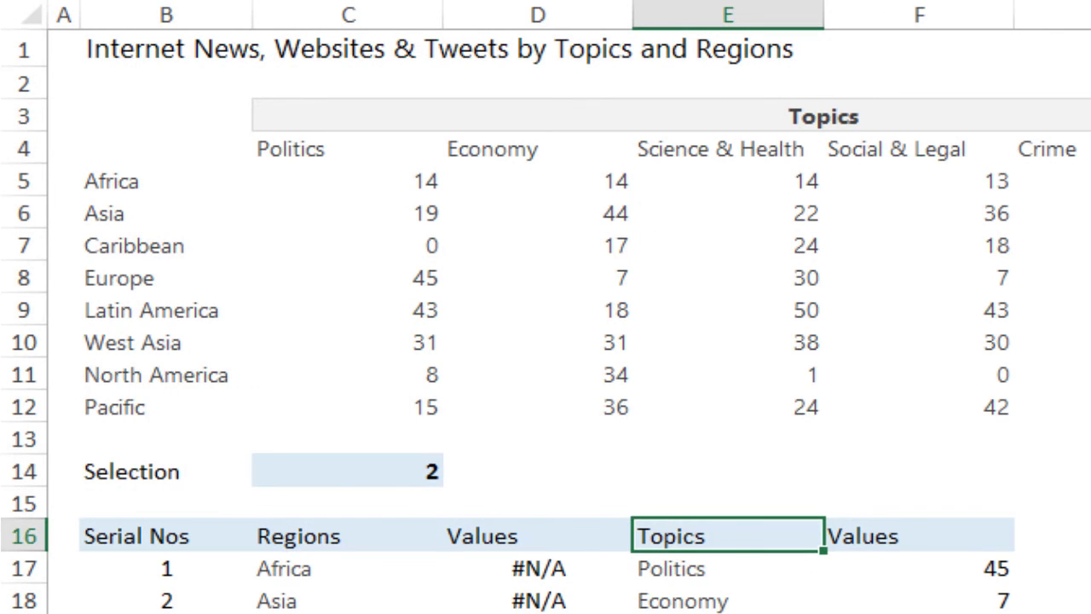
# - On the Data & Calc sheet, review the region list and the INDEX and MATCH arguments in Africa's value formula in D17
pyautogui.moveTo(358, 567); pyautogui.dragTo(223, 558)
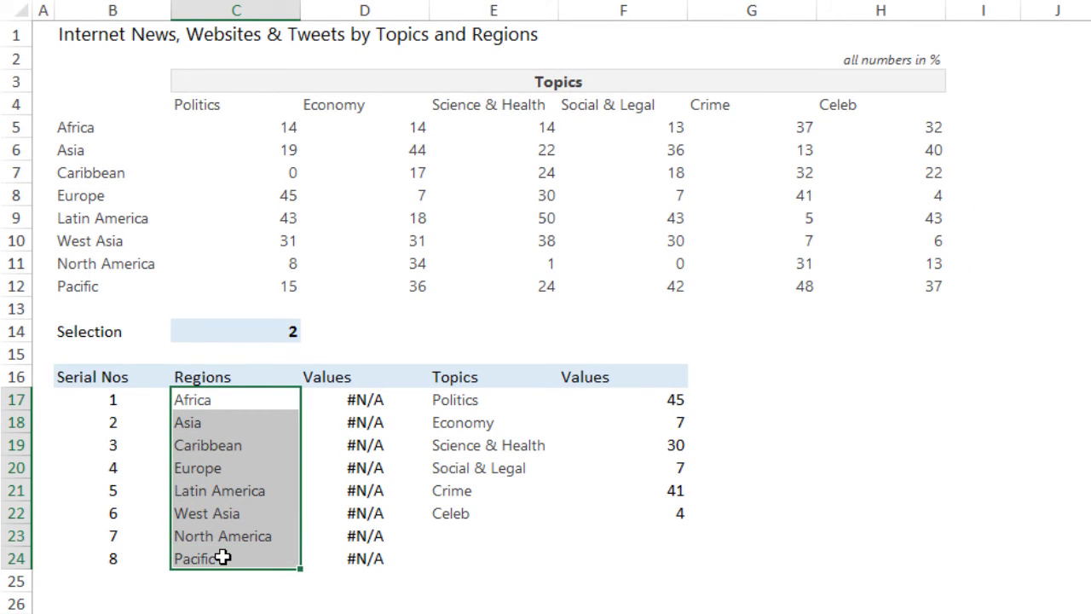
pyautogui.click(362, 407)
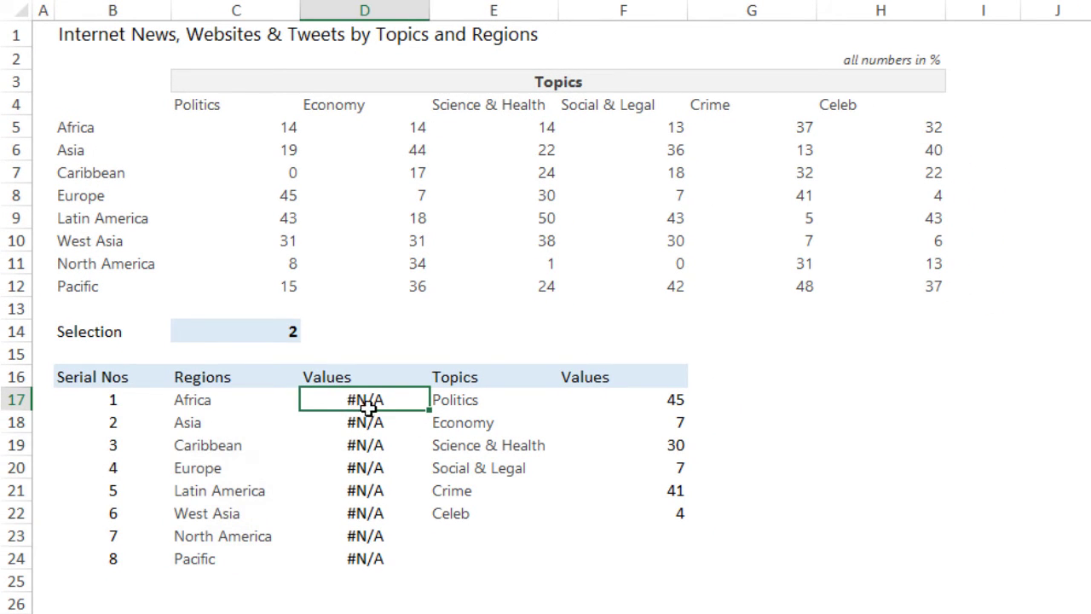
pyautogui.press('F2')
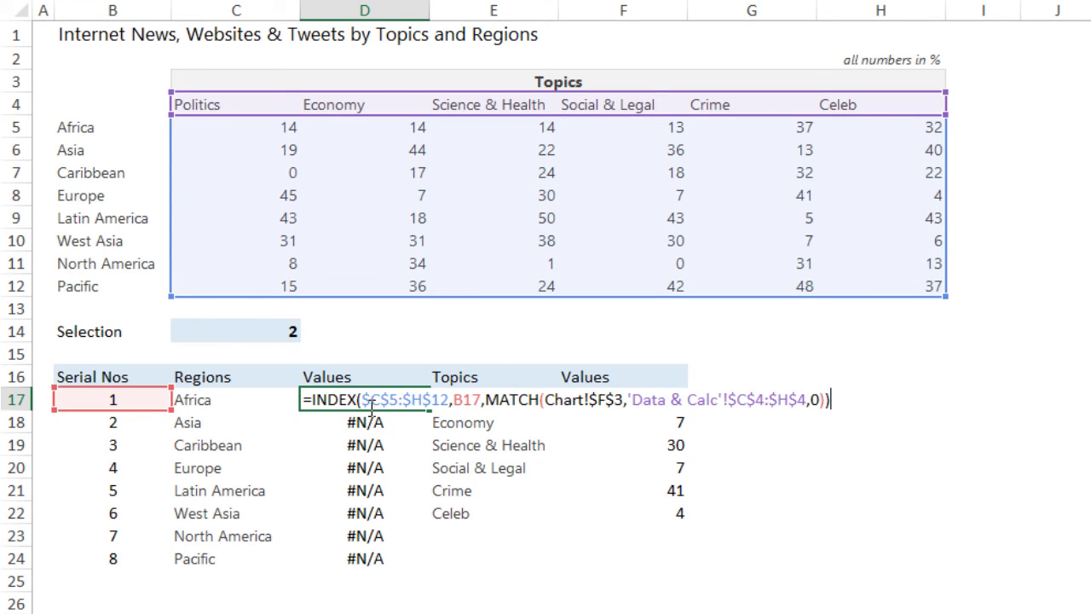
pyautogui.moveTo(371, 409); pyautogui.dragTo(452, 413)
pyautogui.click(481, 412)
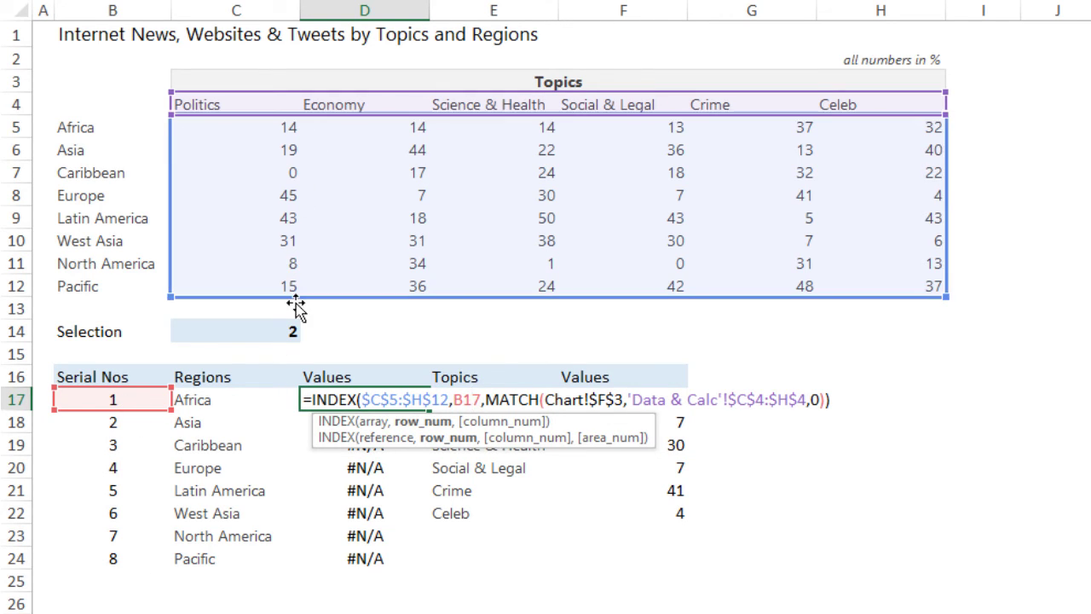
pyautogui.click(533, 401)
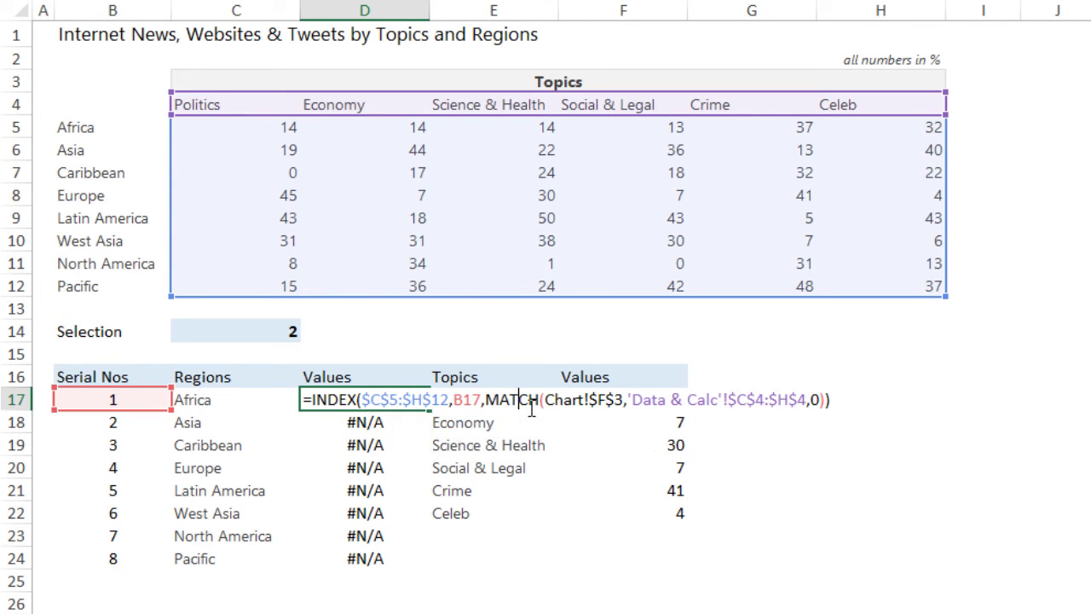
pyautogui.hotkey('ctrl', 'Return')
# - On the Chart sheet, switch the chart to Region Wise and choose Celeb in cell F3
pyautogui.hotkey('ctrl', 'pageup')
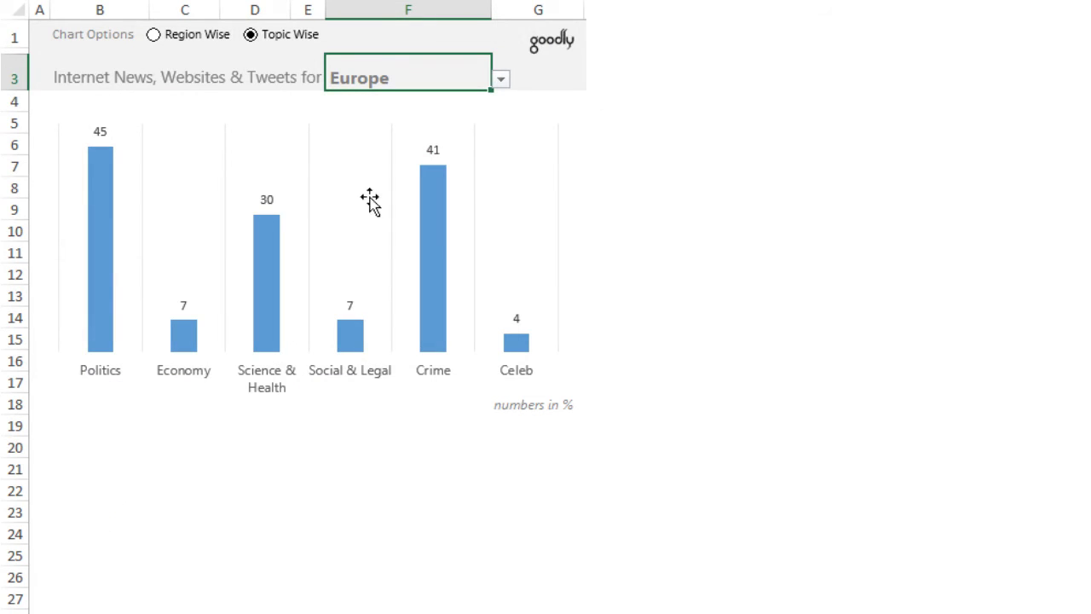
pyautogui.click(171, 38)
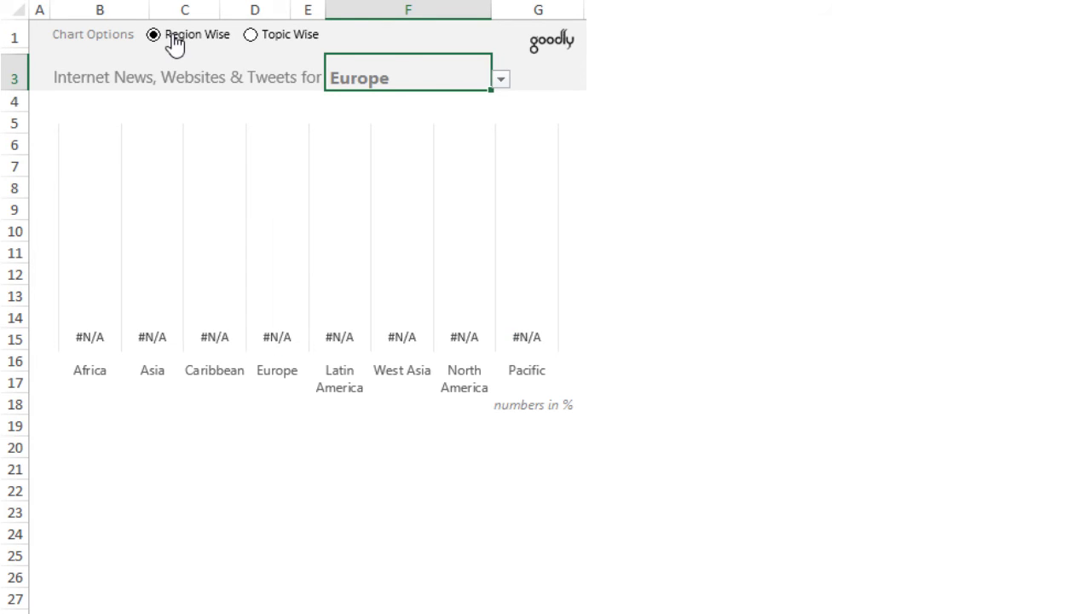
pyautogui.click(501, 80)
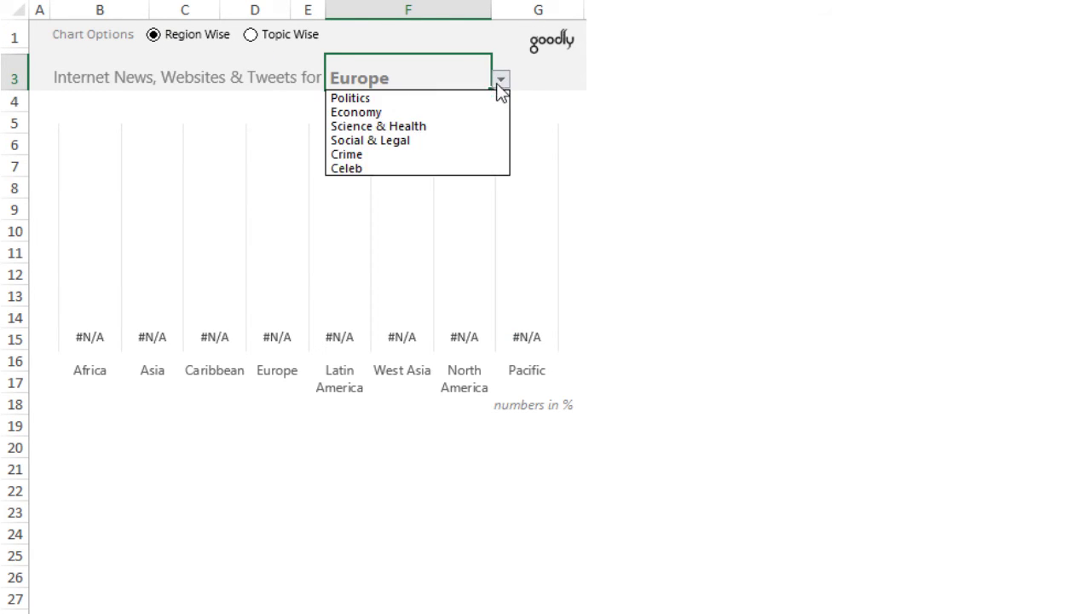
pyautogui.click(444, 170)
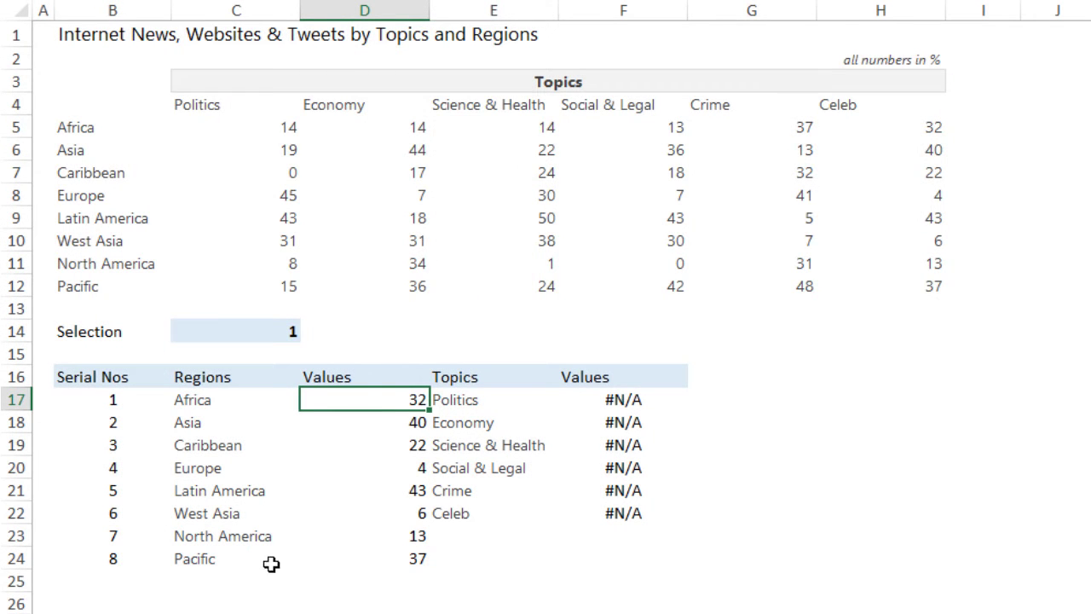
# - On the Data & Calc sheet, examine the MATCH lookup value Chart!$F$3 in D17 and the calculated values for all regions
pyautogui.press('F2')
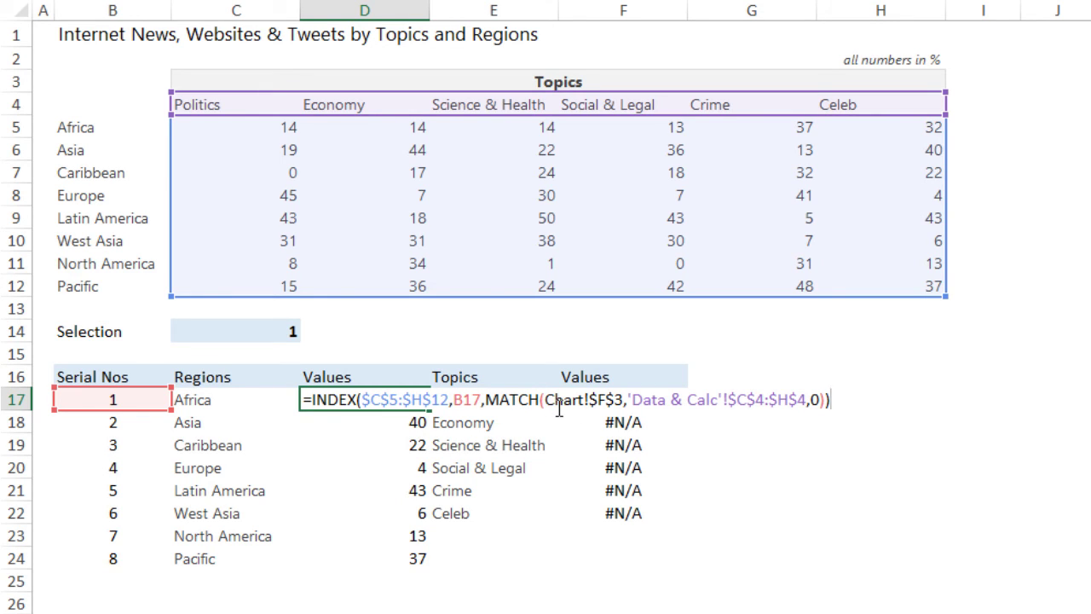
pyautogui.moveTo(545, 400); pyautogui.dragTo(624, 400)
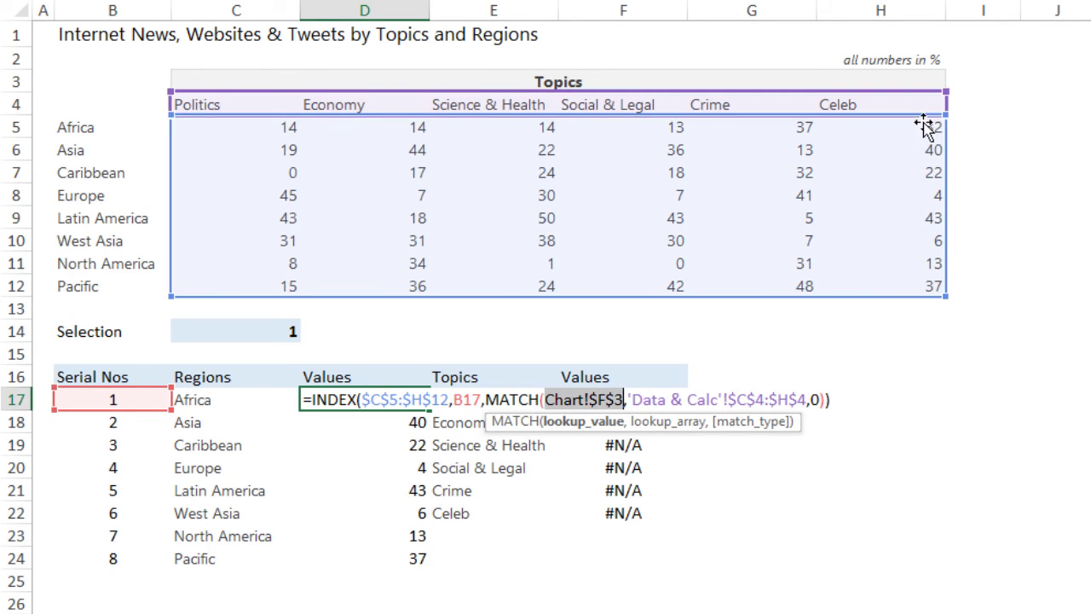
pyautogui.hotkey('ctrl', 'Return')
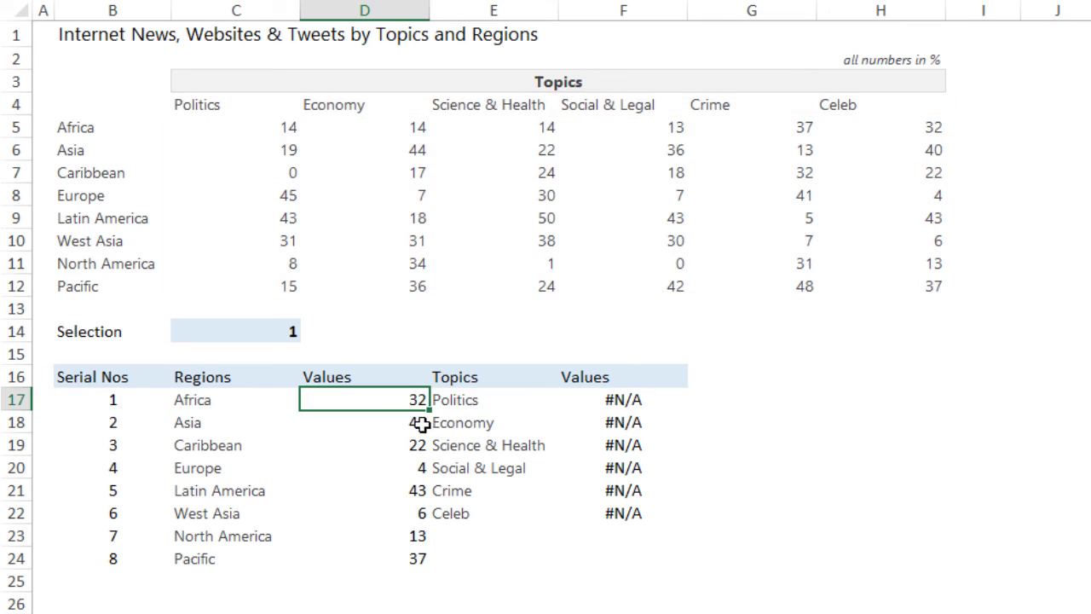
pyautogui.moveTo(392, 404); pyautogui.dragTo(395, 573)
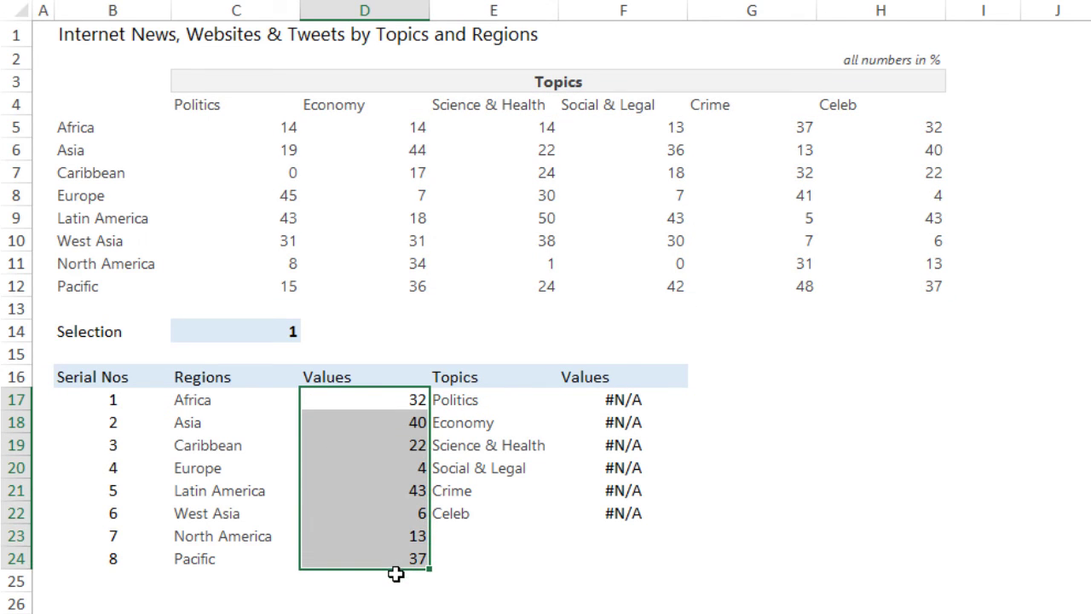
pyautogui.moveTo(213, 407); pyautogui.dragTo(206, 560)
pyautogui.moveTo(415, 404); pyautogui.dragTo(386, 557)
# - Try the value 2 in the Selection cell C14 and set it back to 1
pyautogui.click(294, 330)
pyautogui.write('2')
pyautogui.hotkey('ctrl', 'Return')
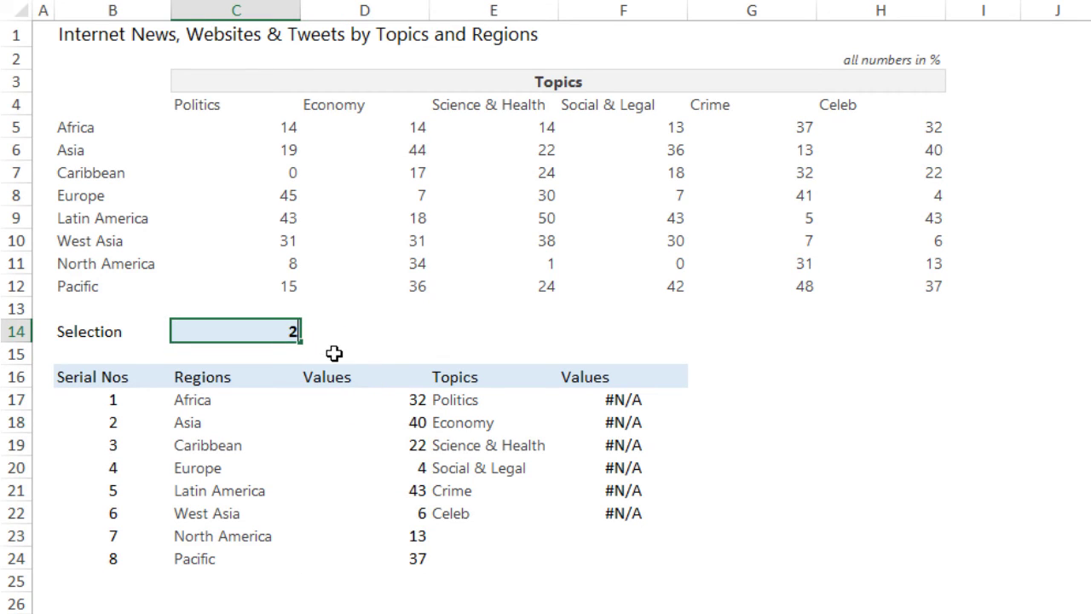
pyautogui.write('1')
pyautogui.hotkey('ctrl', 'Return')
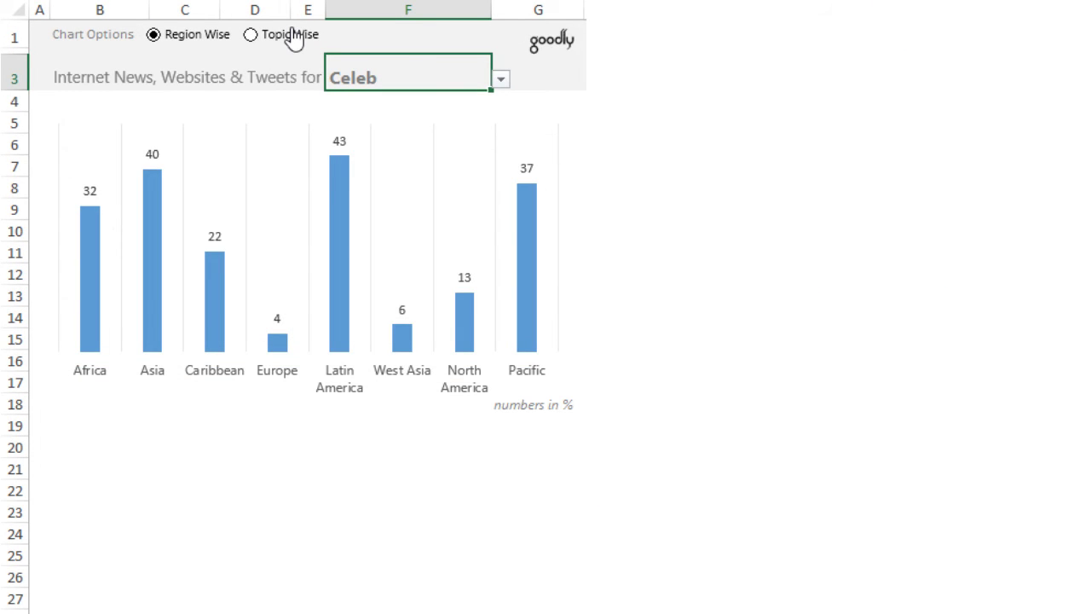
# - On the Chart sheet, switch the chart to Topic Wise and choose Asia in cell F3
pyautogui.click(292, 34)
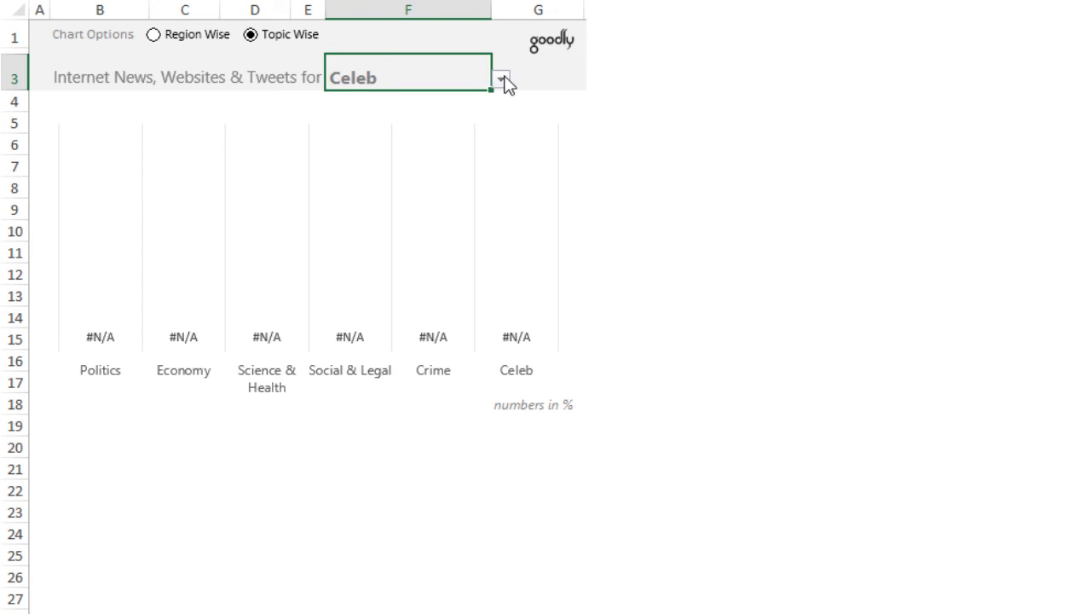
pyautogui.click(502, 80)
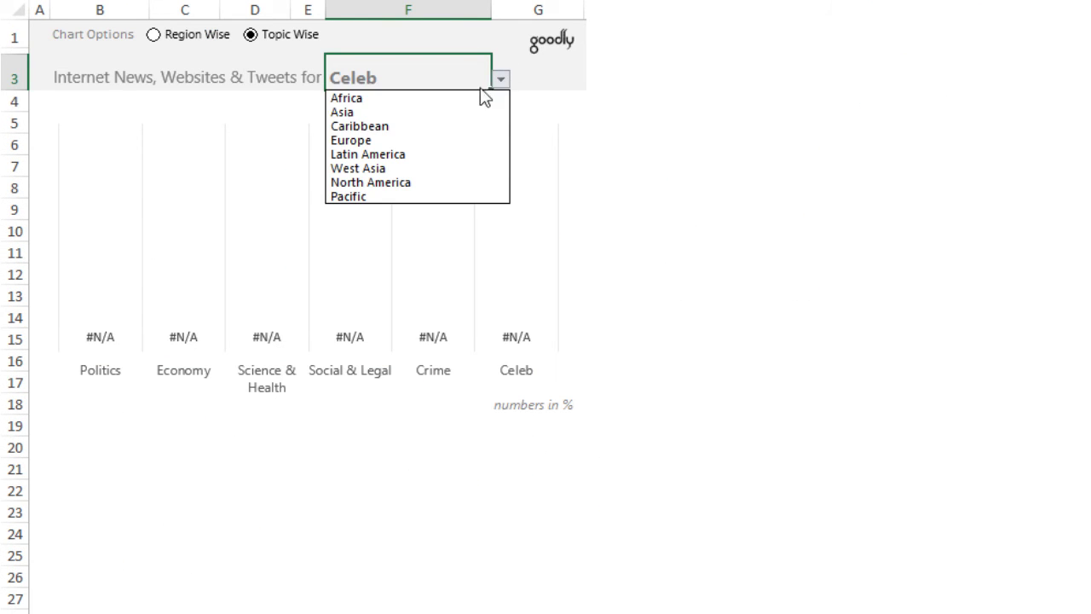
pyautogui.click(454, 113)
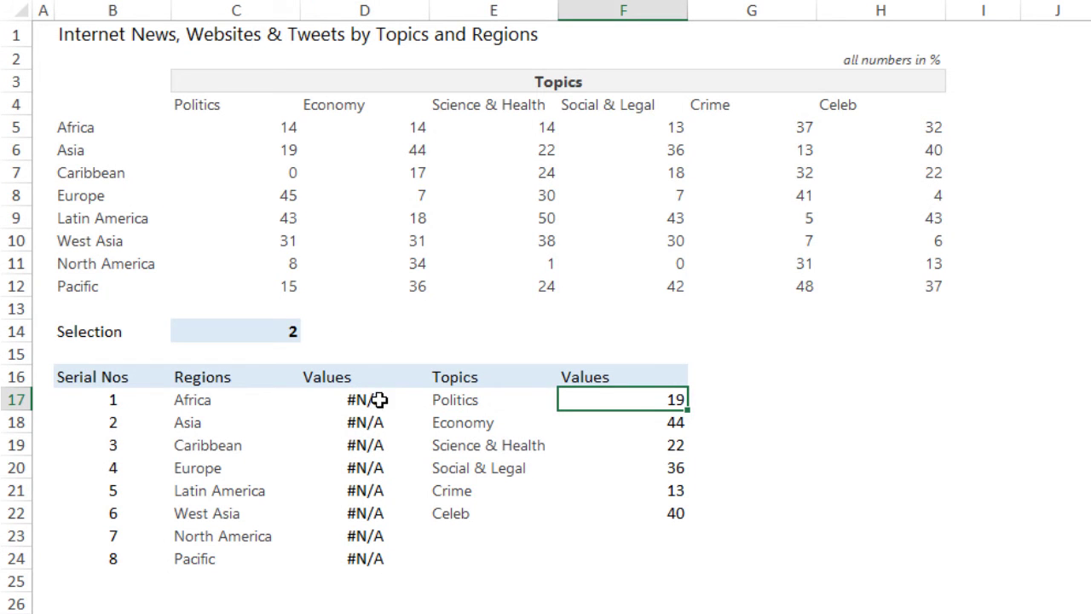
# - On the Data & Calc sheet, compare the region values with the topic values and examine the INDEX and MATCH formula in F17
pyautogui.moveTo(375, 401); pyautogui.dragTo(365, 564)
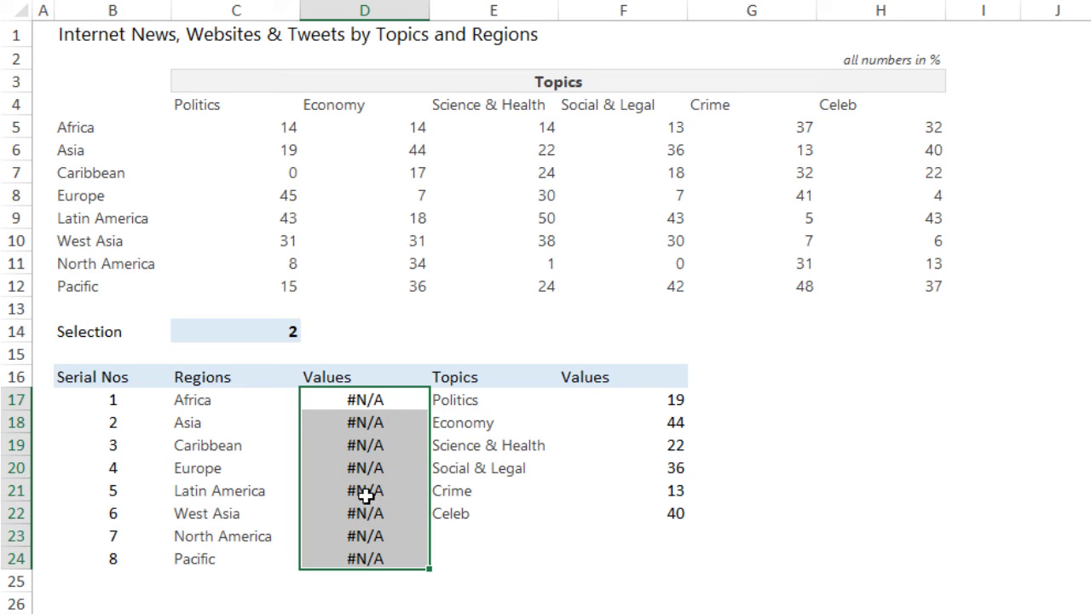
pyautogui.click(677, 409)
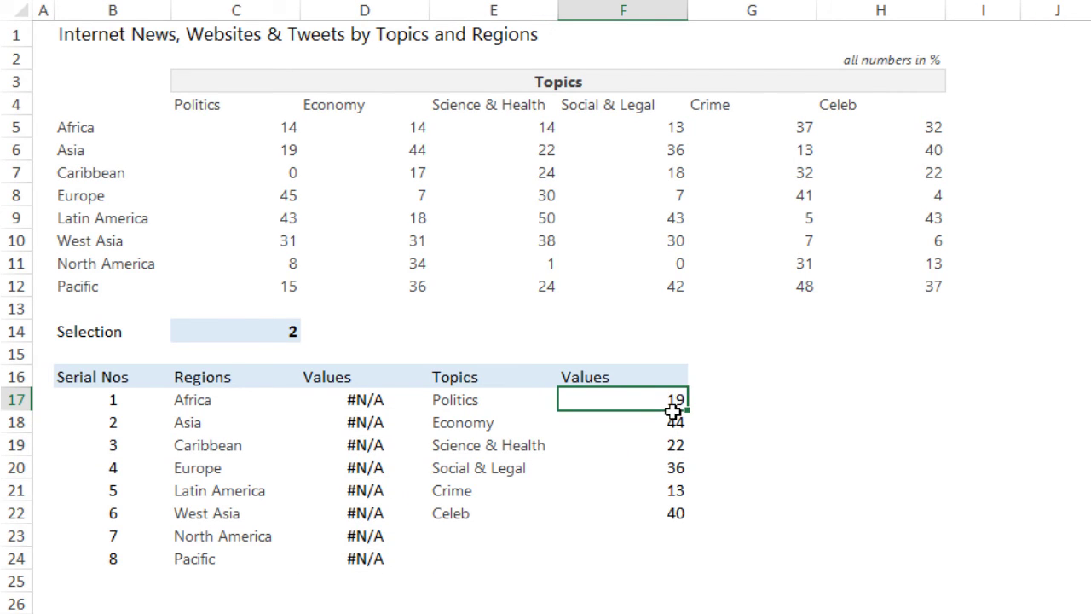
pyautogui.press('F2')
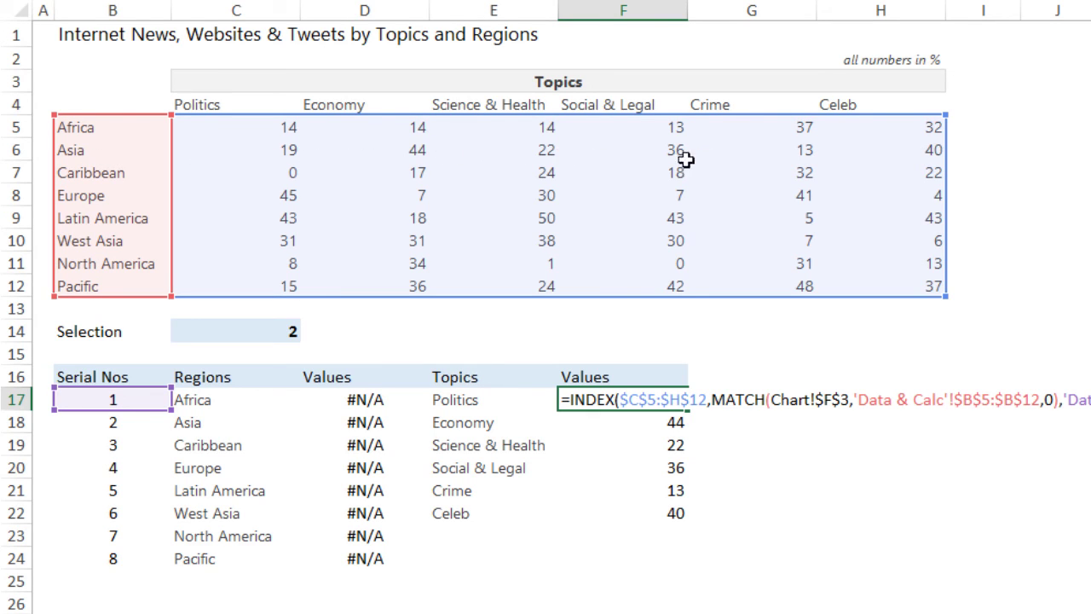
pyautogui.hotkey('ctrl', 'Return')
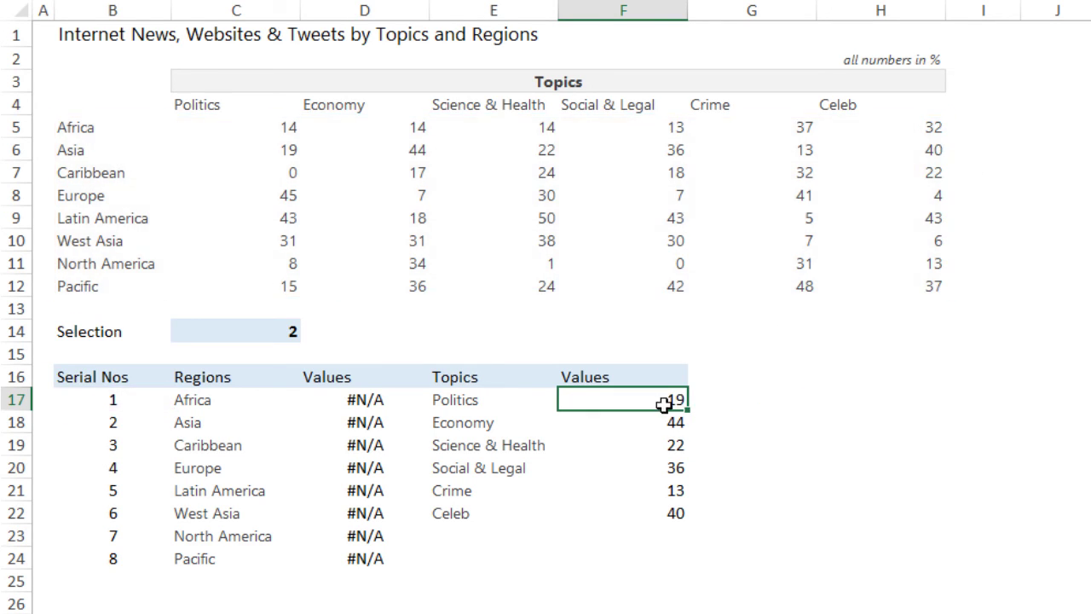
pyautogui.moveTo(659, 409); pyautogui.dragTo(662, 514)
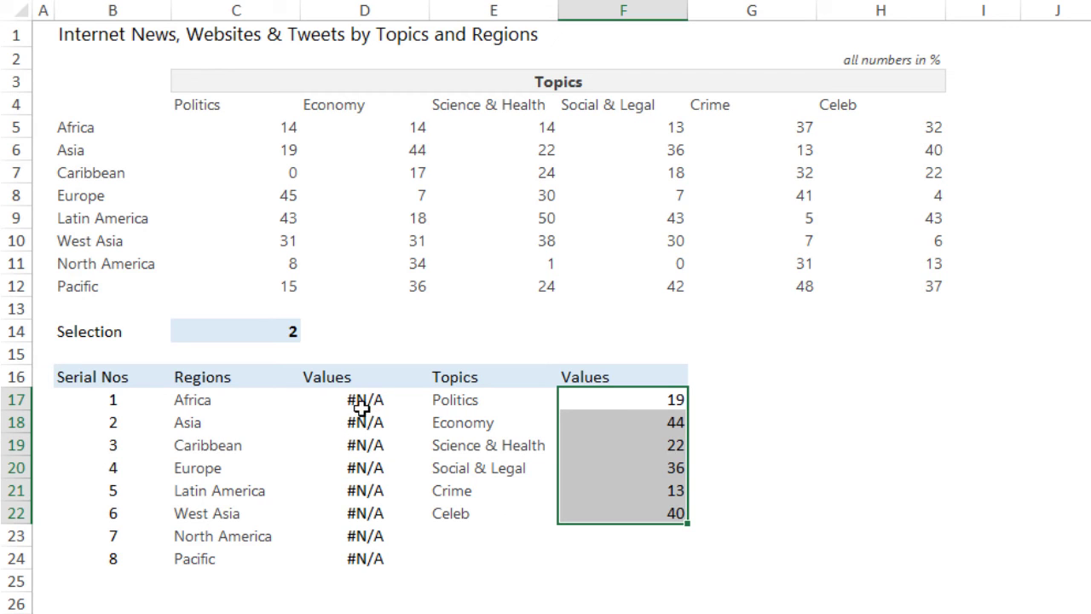
# - Review the Regions and Topics label lists and compare the CHOOSE formulas behind the names chrt.val and chrt.labels in the Name Manager
pyautogui.moveTo(238, 401); pyautogui.dragTo(236, 558)
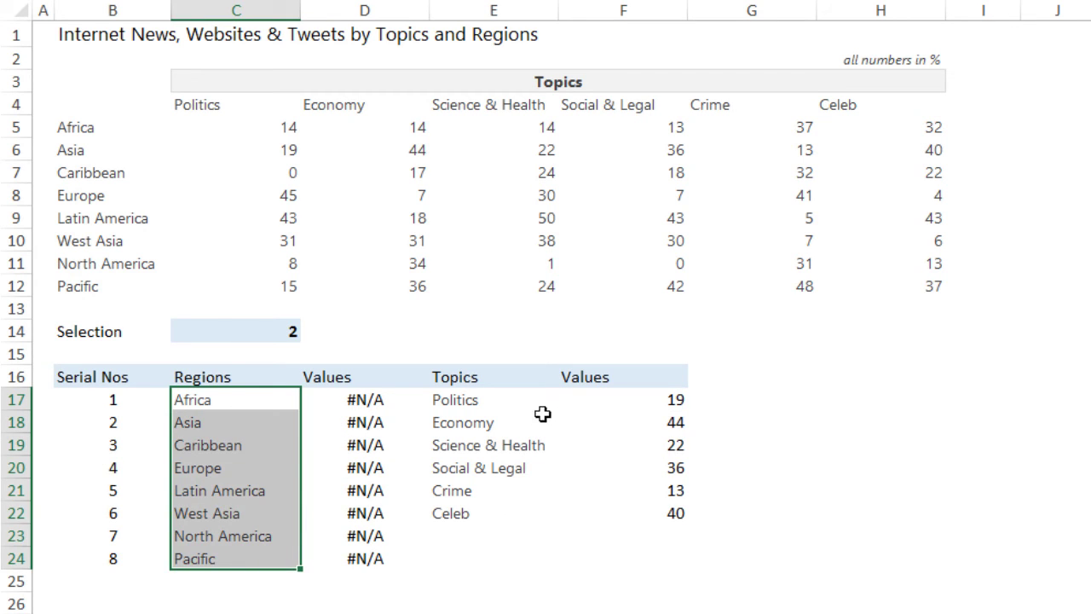
pyautogui.moveTo(460, 399); pyautogui.dragTo(528, 518)
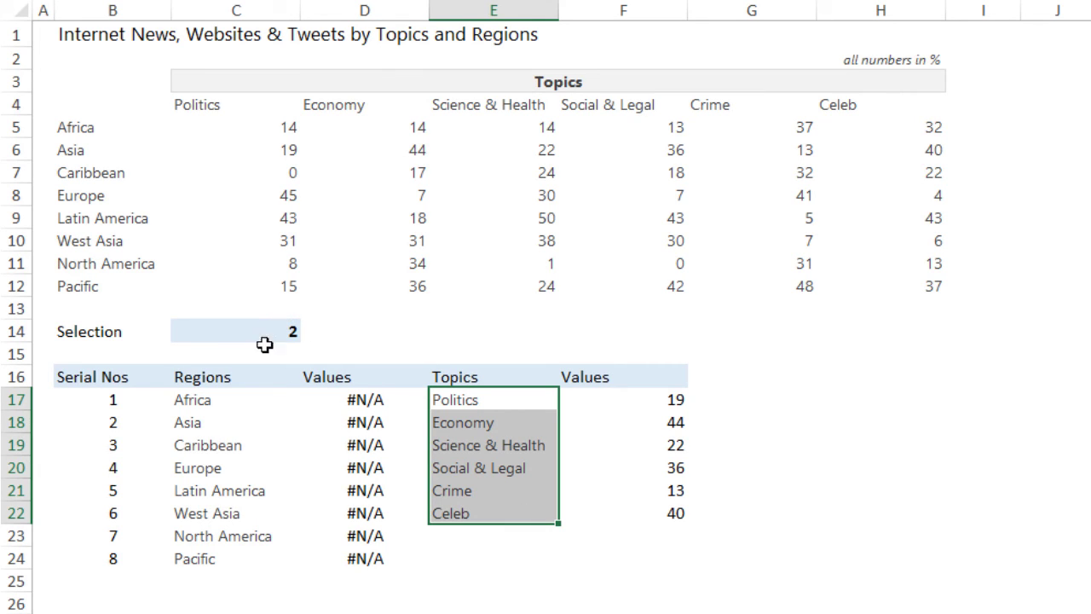
pyautogui.hotkey('ctrl', 'F3')
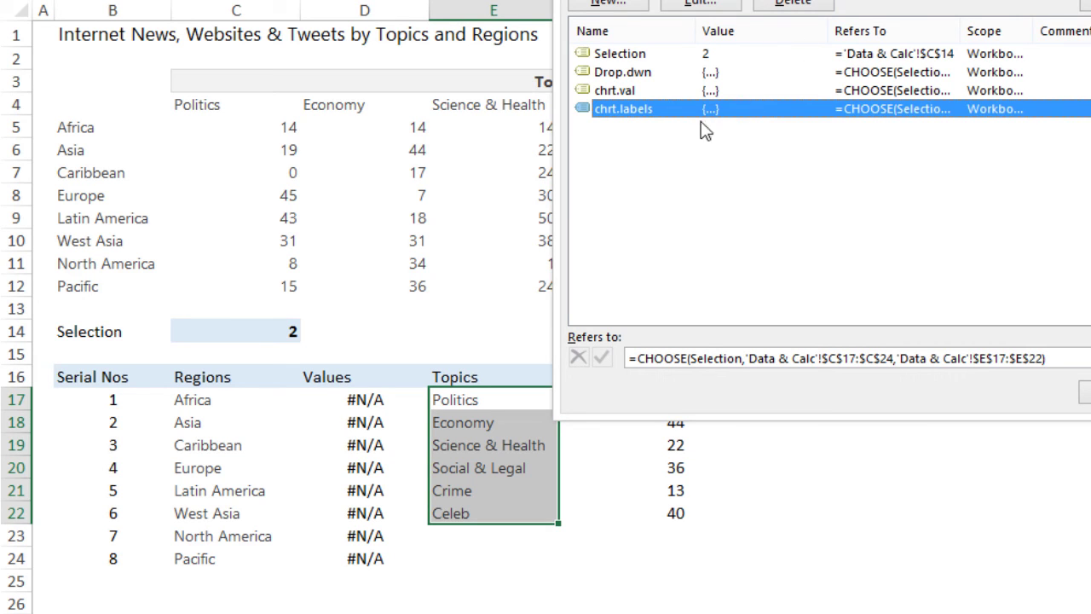
pyautogui.click(624, 91)
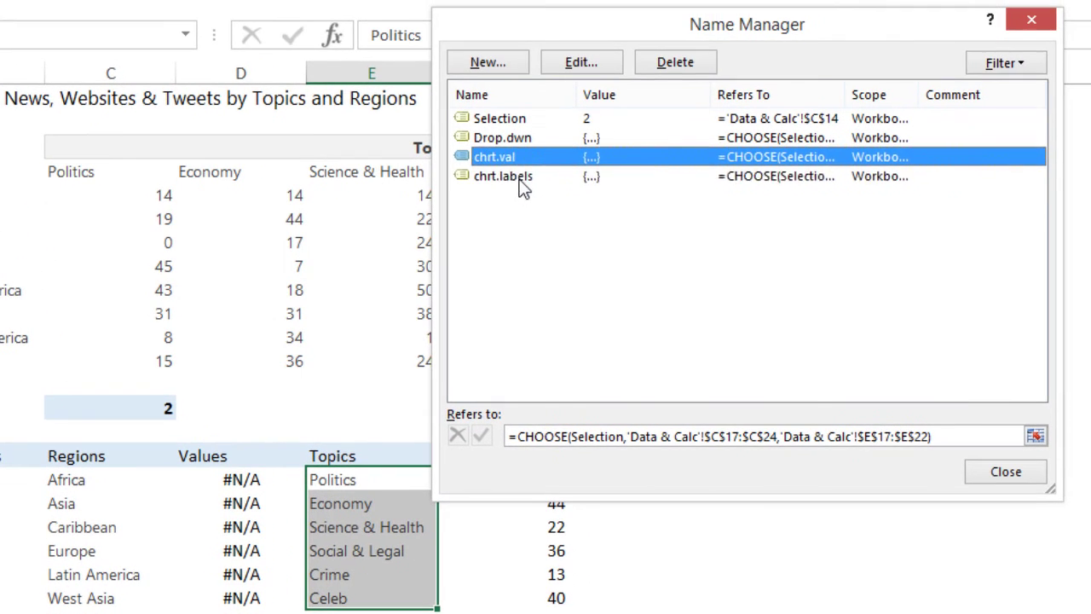
pyautogui.click(516, 178)
pyautogui.click(486, 157)
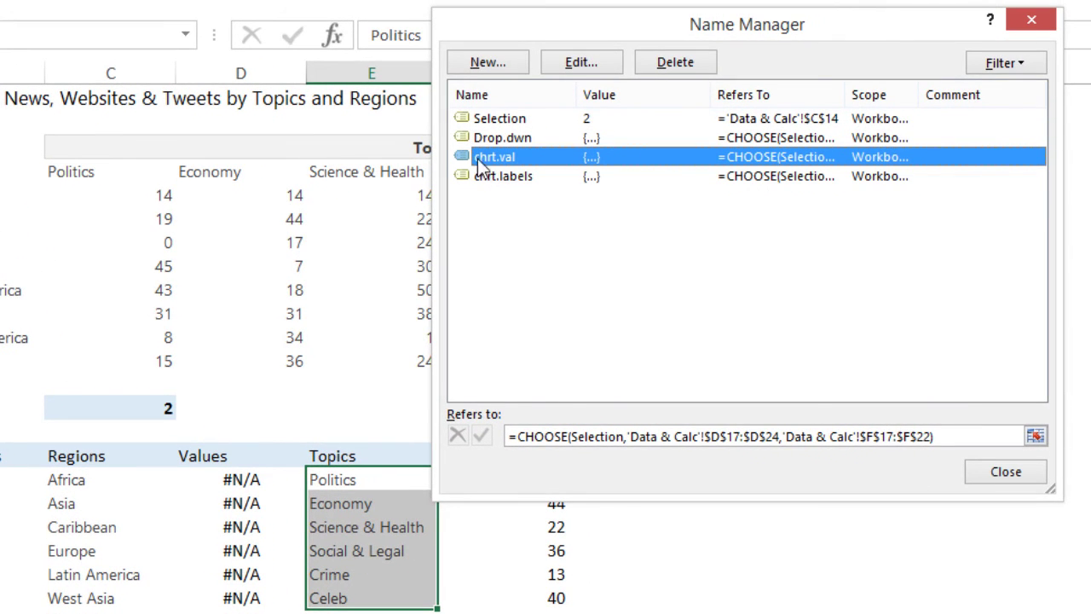
pyautogui.click(518, 179)
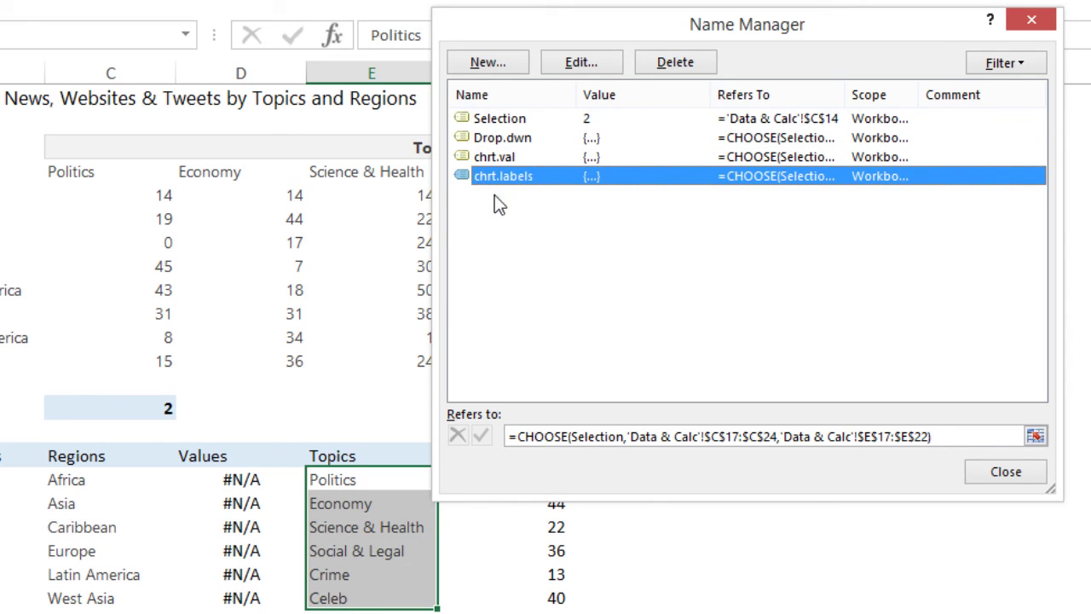
# - Inspect the ranges referenced by chrt.labels and the formula of chrt.val, and move the Name Manager off the calculation table
pyautogui.click(614, 439)
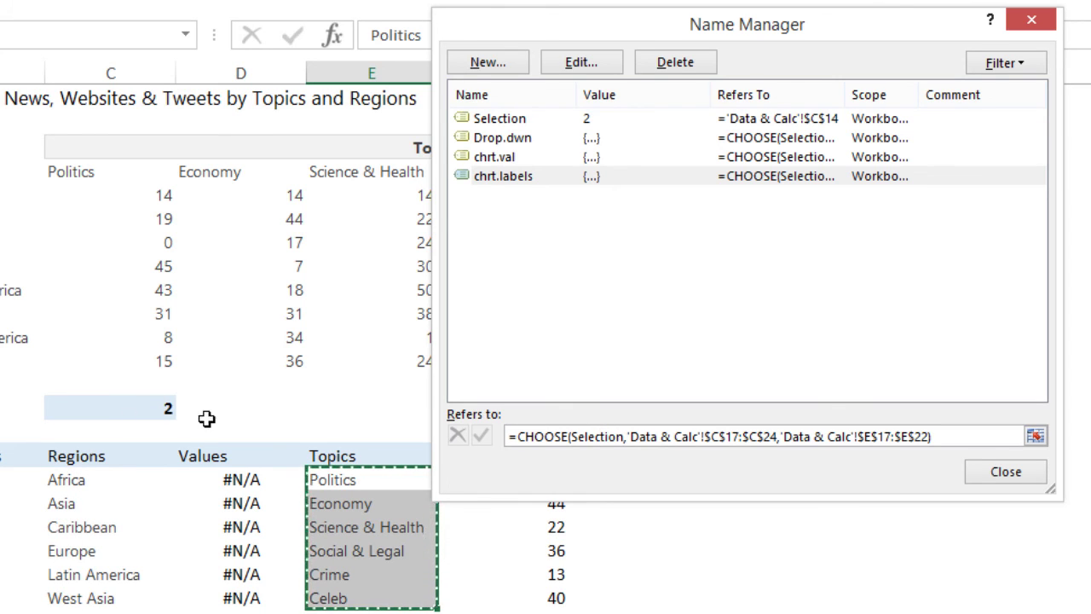
pyautogui.click(896, 436)
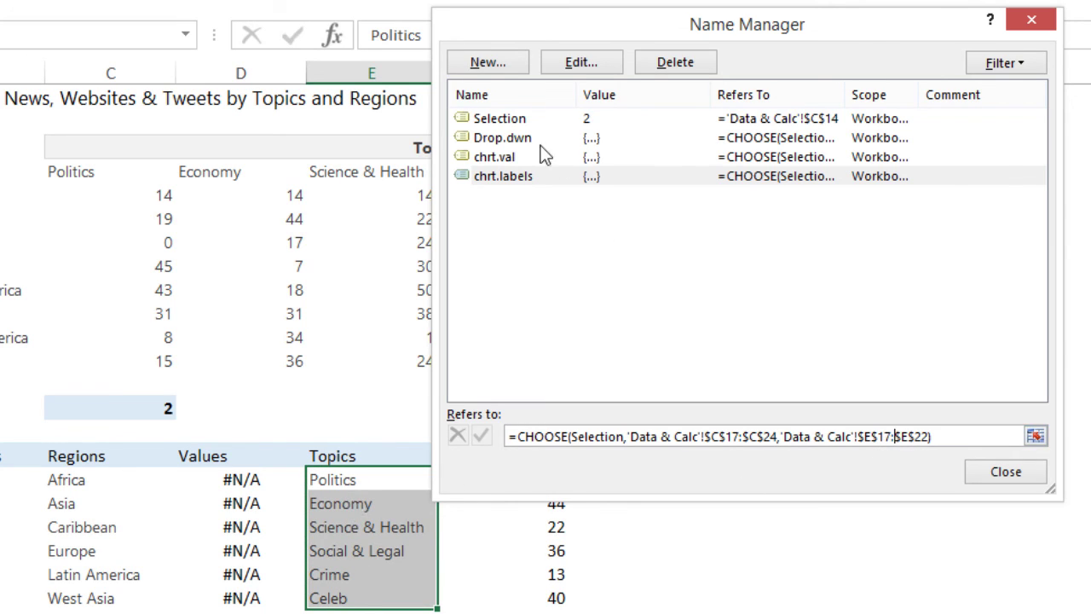
pyautogui.click(506, 158)
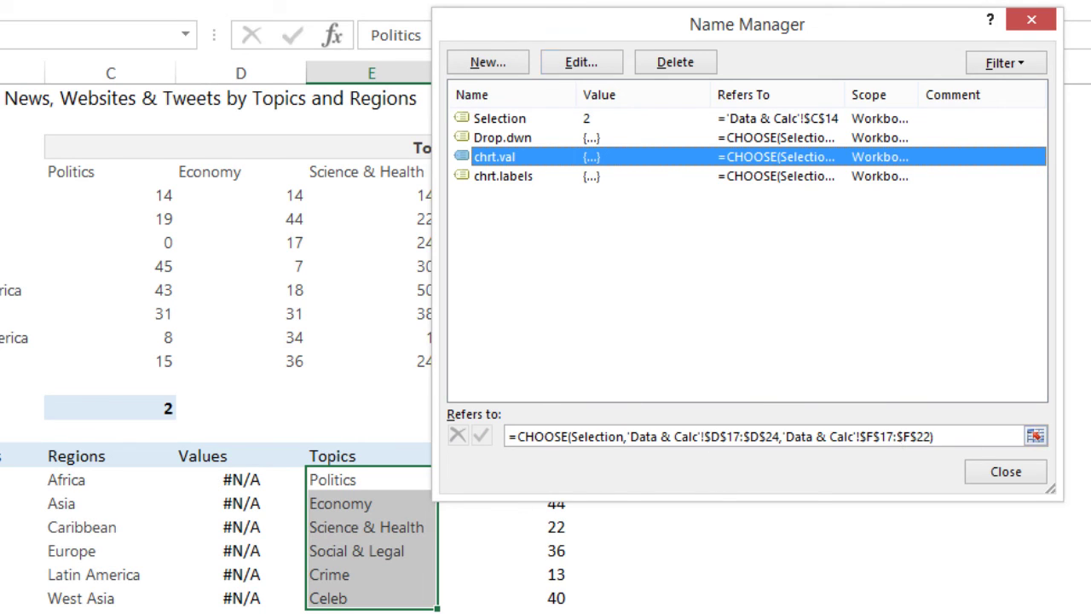
pyautogui.moveTo(582, 41); pyautogui.dragTo(801, 58)
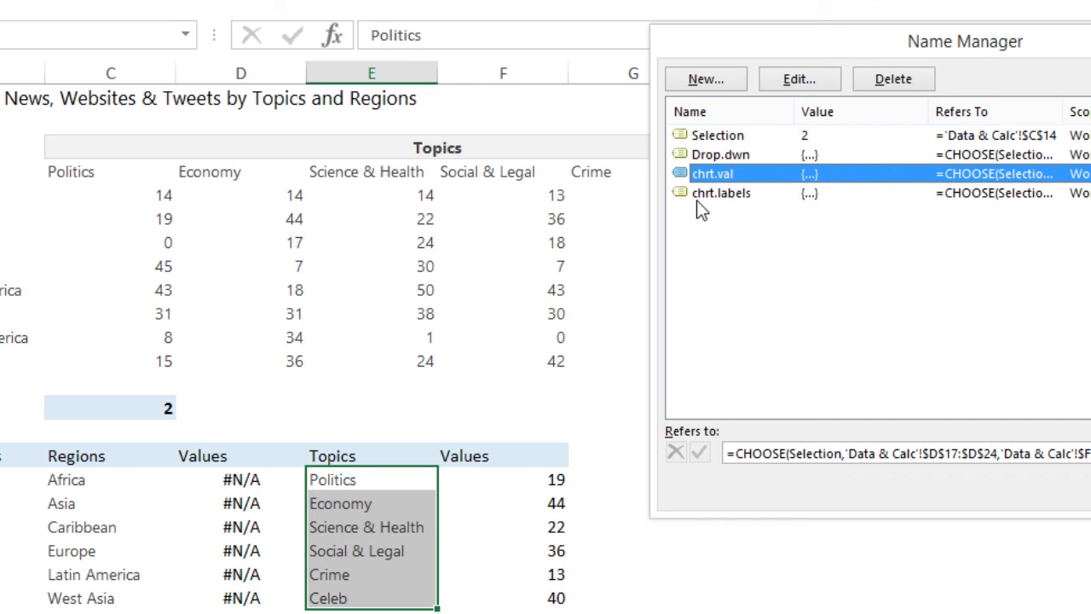
# - Close the Name Manager, return to the Chart sheet and select cell D5 behind the column chart
pyautogui.press('Escape')
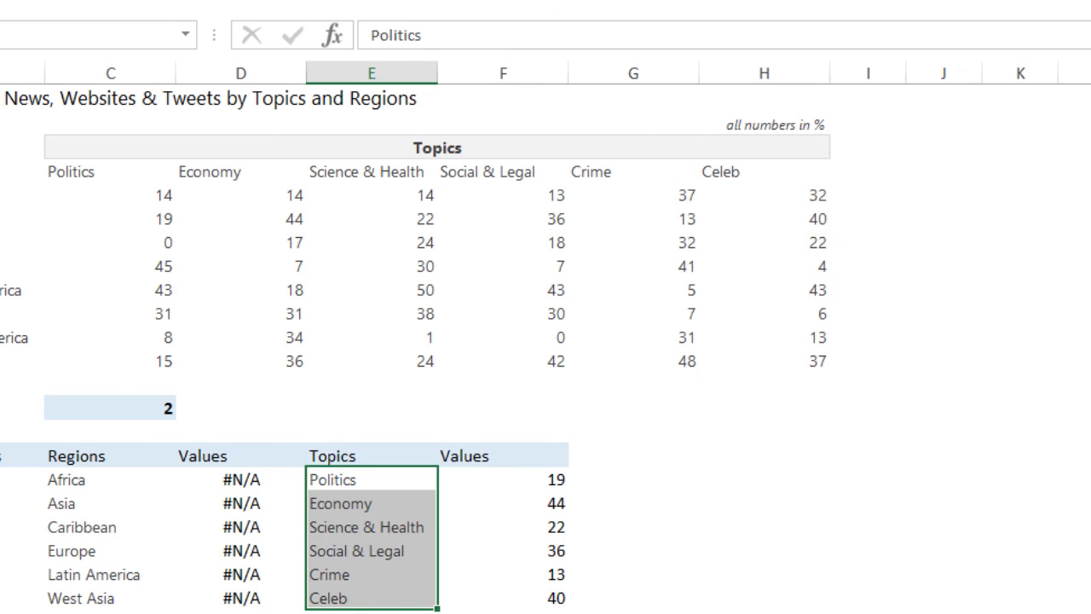
pyautogui.hotkey('ctrl', 'pagedown')
pyautogui.hotkey('ctrl', 'pagedown')
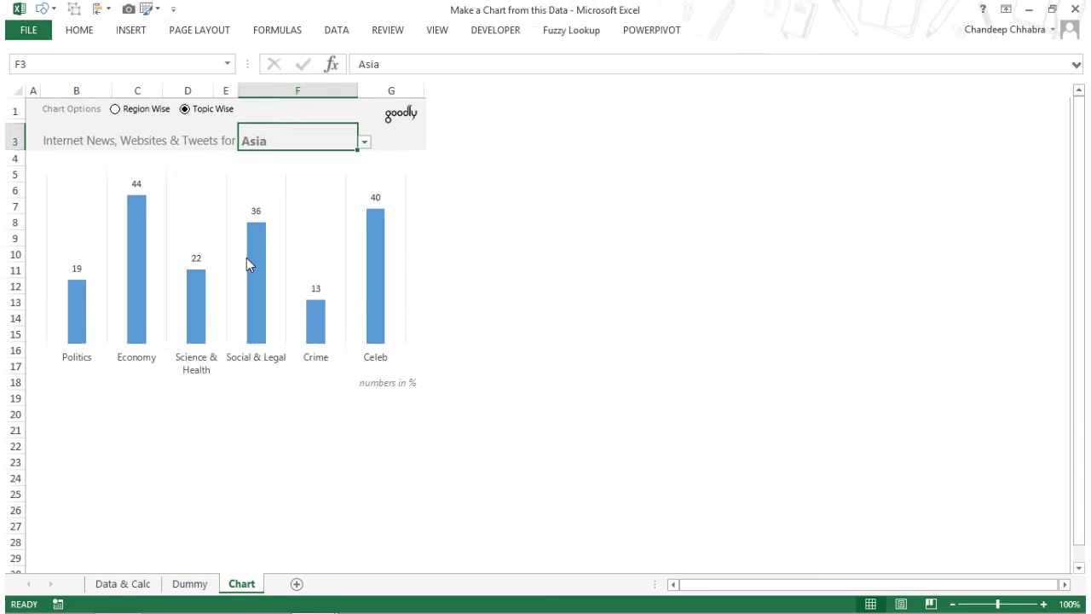
pyautogui.click(183, 173)
pyautogui.press('Escape')
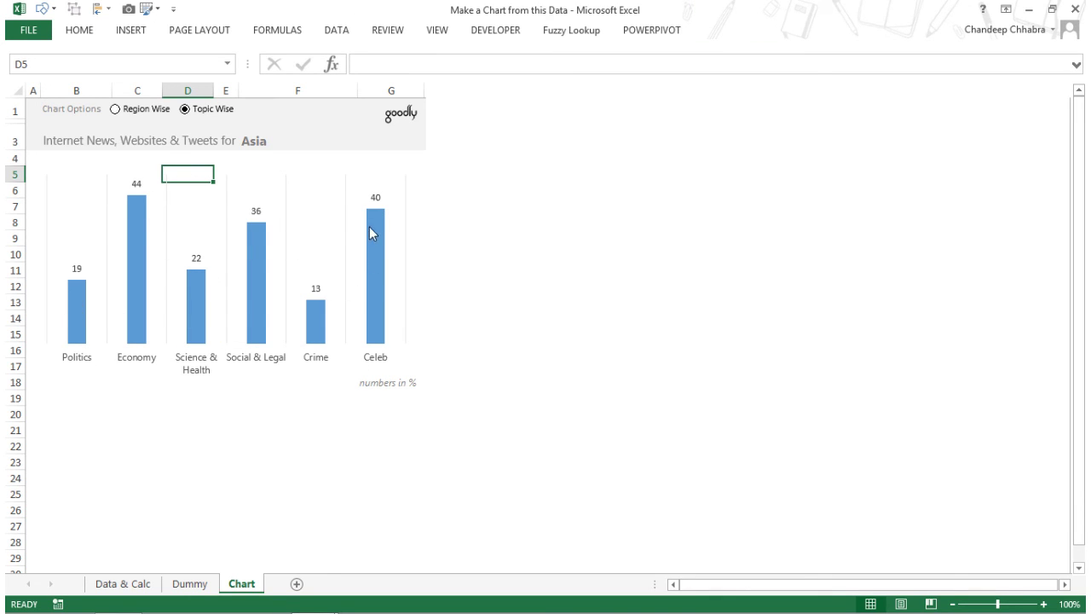
# - Inspect the series values reference of Series1 in the column chart's data source, and close the dialogs without changing it
pyautogui.rightClick(368, 178)
pyautogui.click(391, 269)
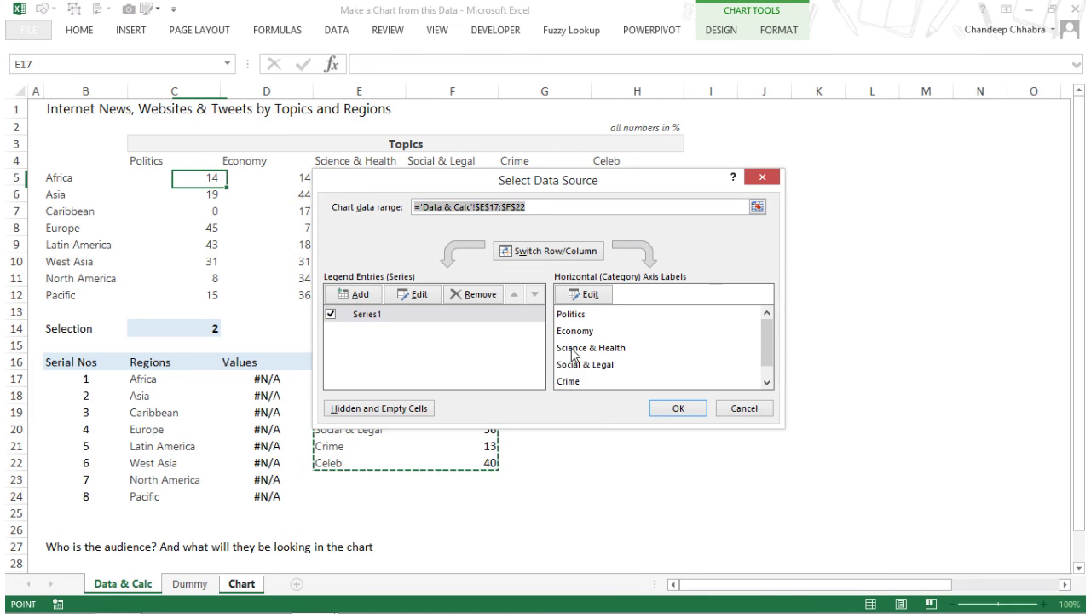
pyautogui.click(399, 314)
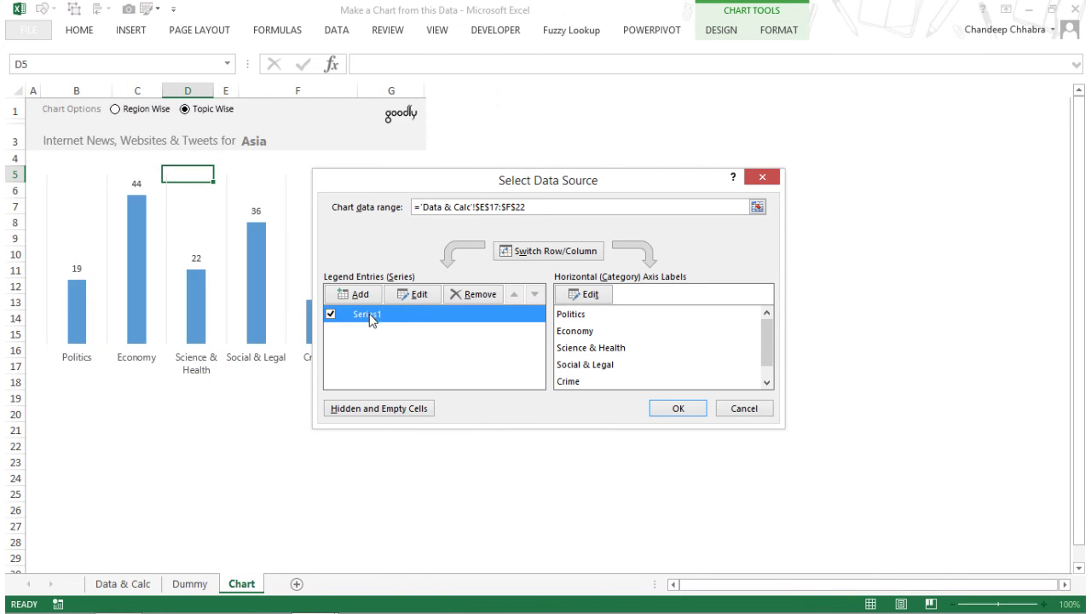
pyautogui.click(409, 295)
pyautogui.click(583, 320)
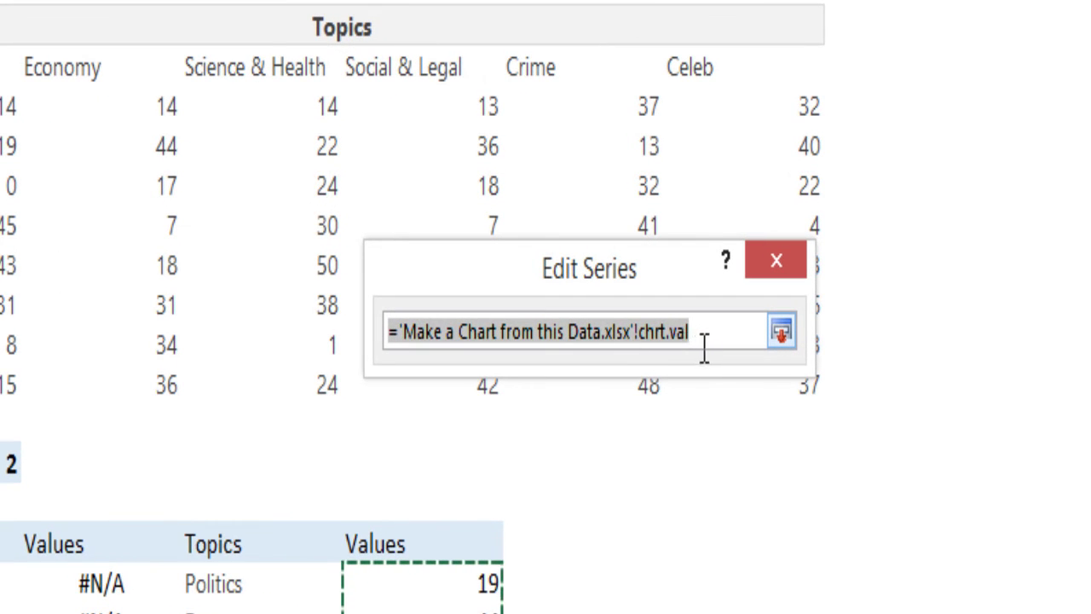
pyautogui.press('Return')
pyautogui.press('Return')
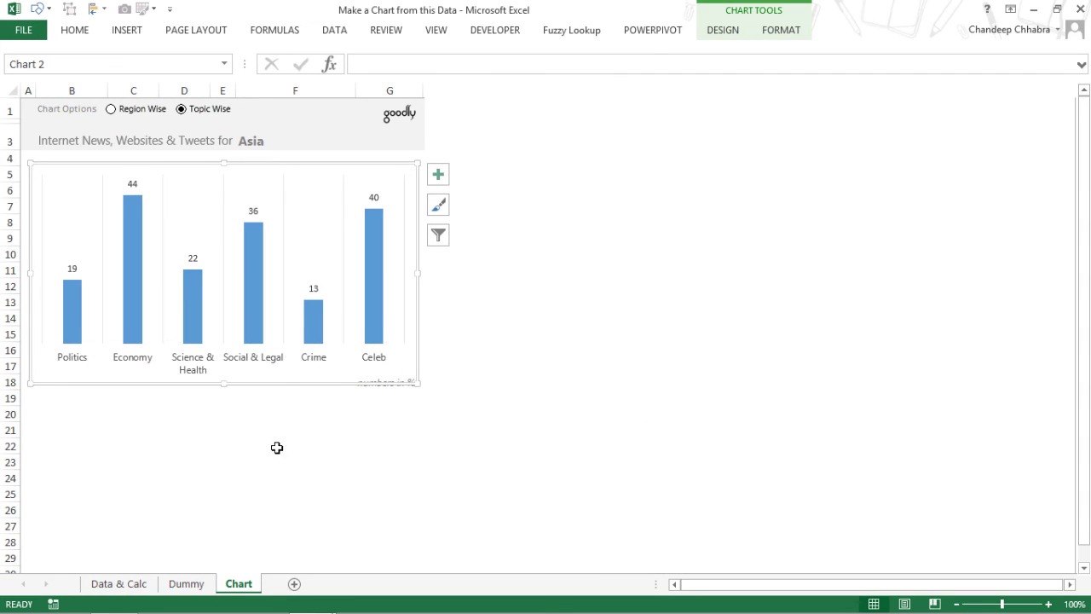
pyautogui.press('Escape')
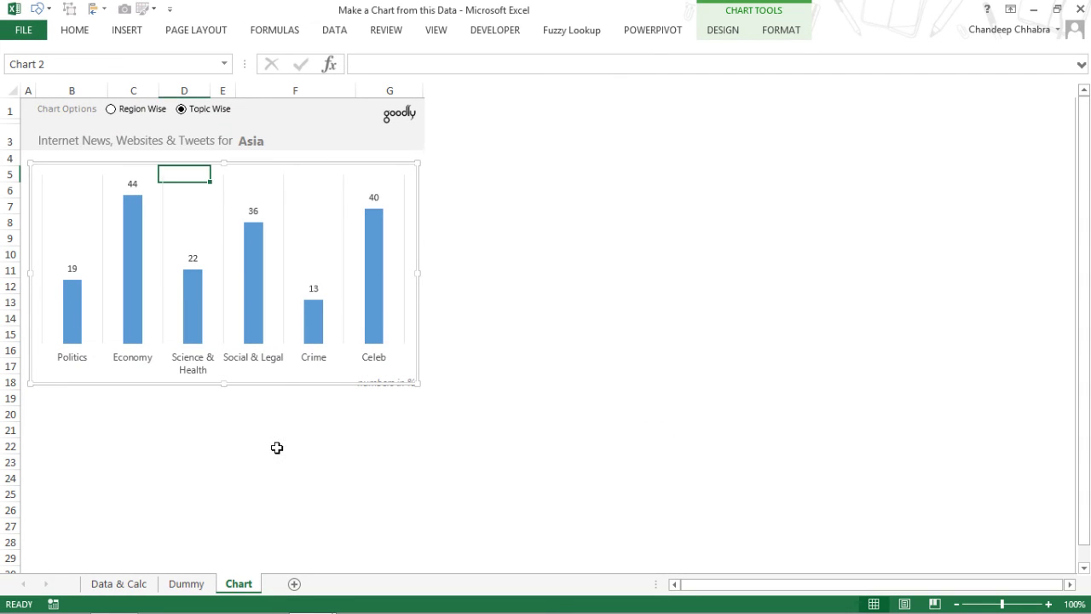